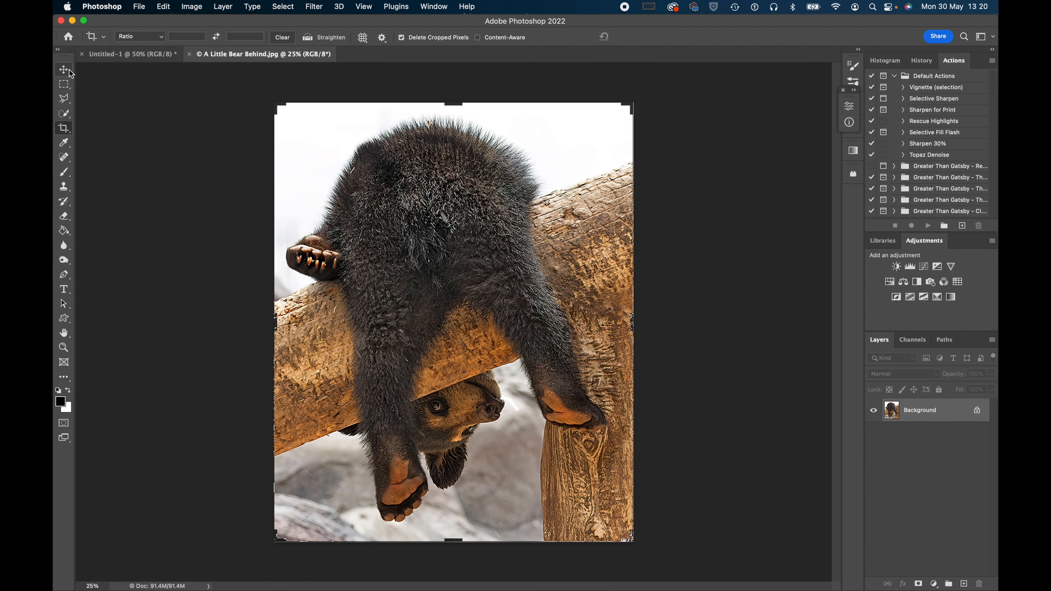
Select nearly the whole bear photo with a rectangular marquee and copy the selection
left_click(67, 87)
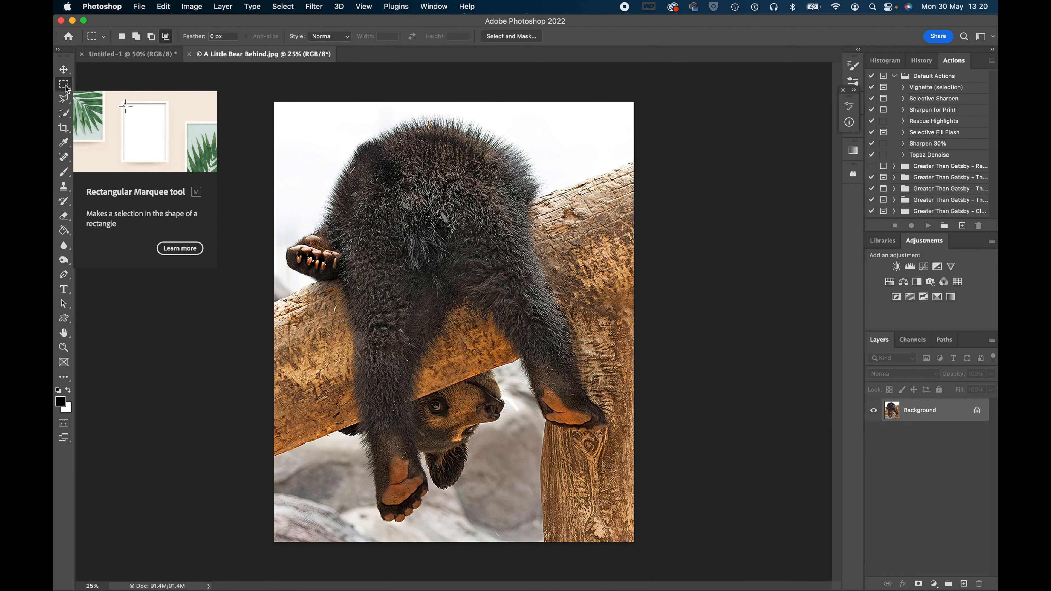
left_click_drag(275, 105, 284, 104)
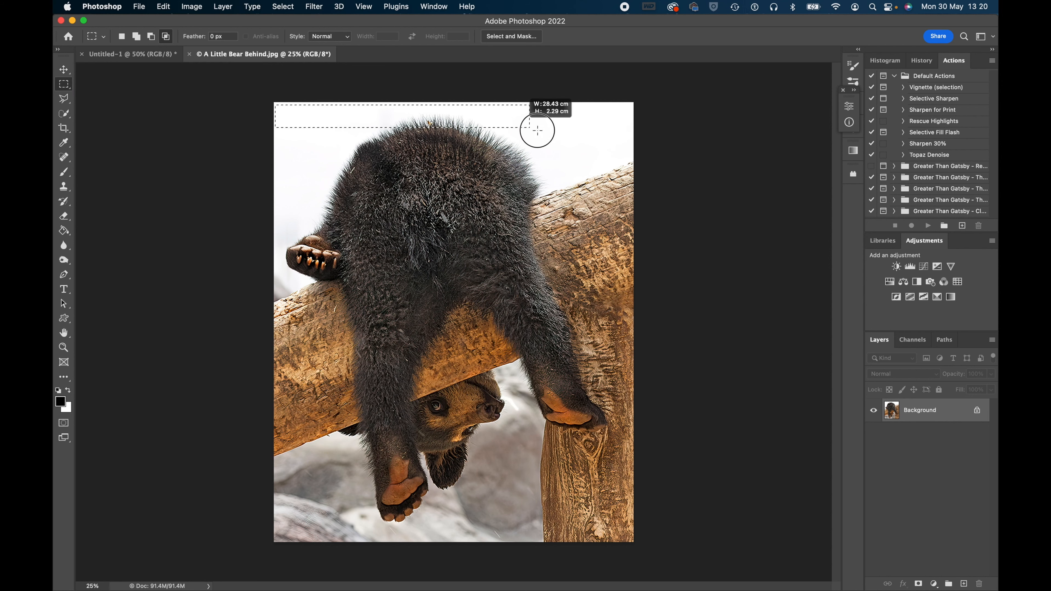
left_click_drag(611, 256, 629, 542)
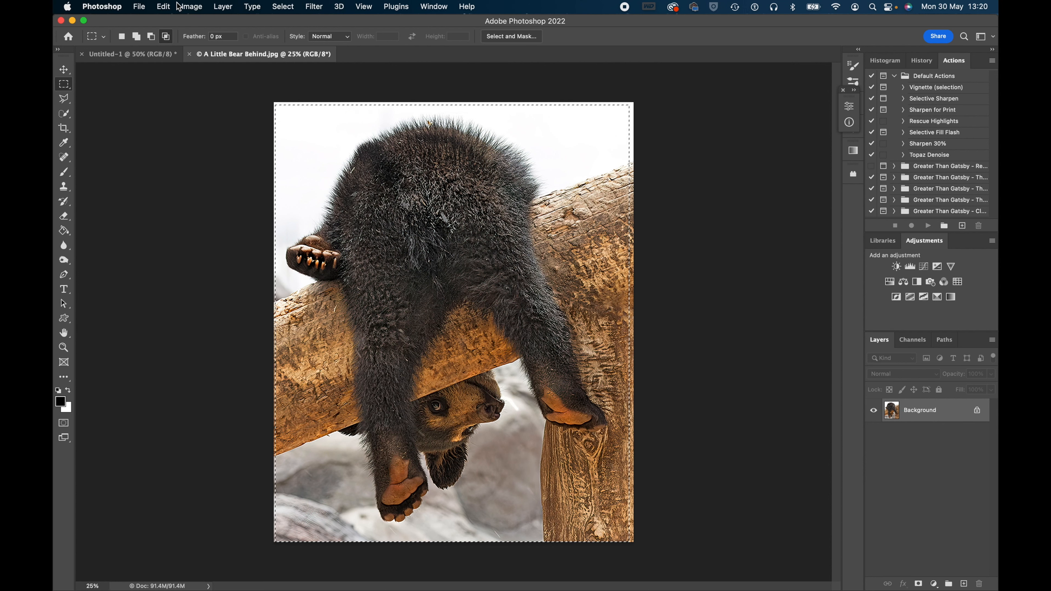
left_click(164, 8)
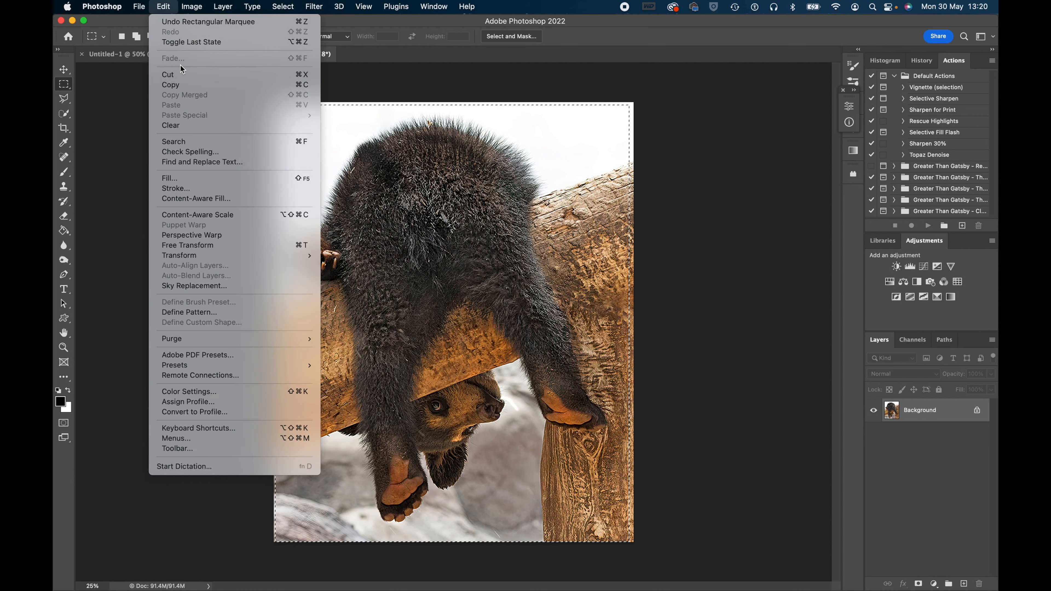
left_click(184, 85)
Paste the copied bear photo into the blank Untitled-1 document
left_click(172, 54)
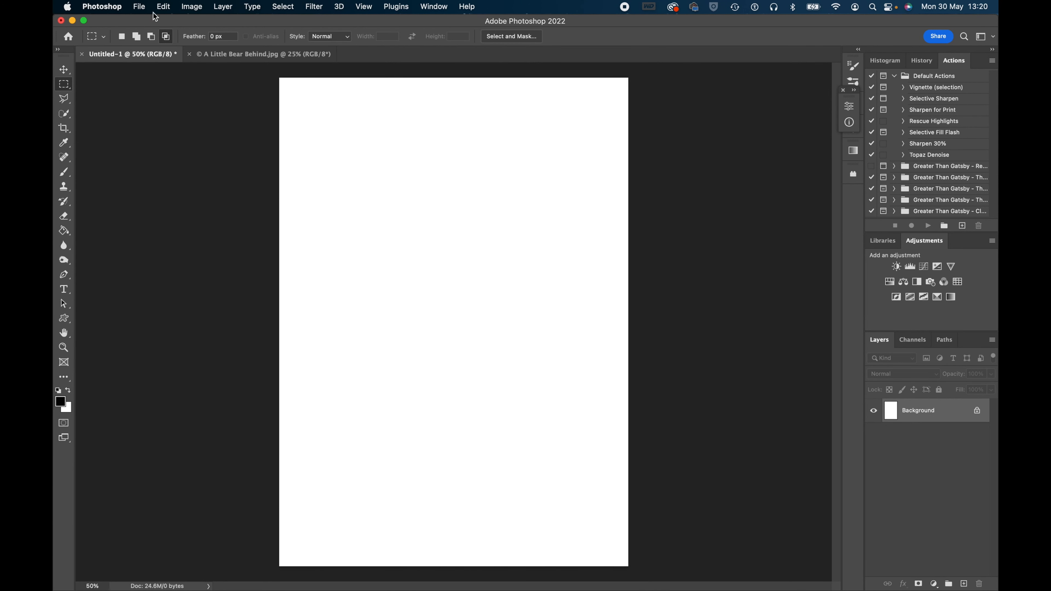
left_click(160, 7)
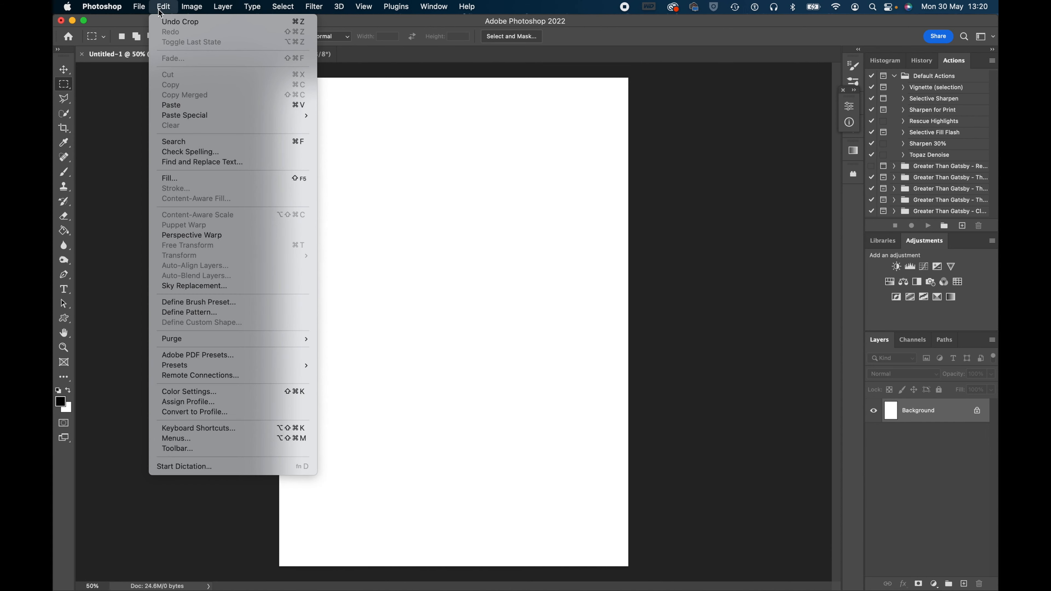
left_click(205, 107)
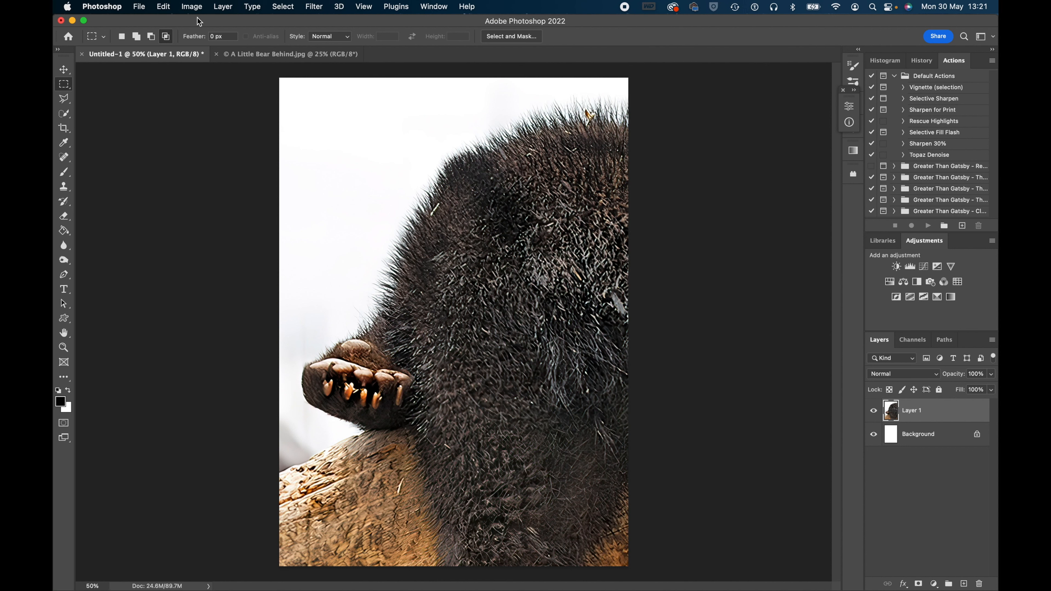
Scale the pasted bear photo proportionally to about 50.58% with Free Transform, leaving a white strip along the bottom of the page
left_click(194, 7)
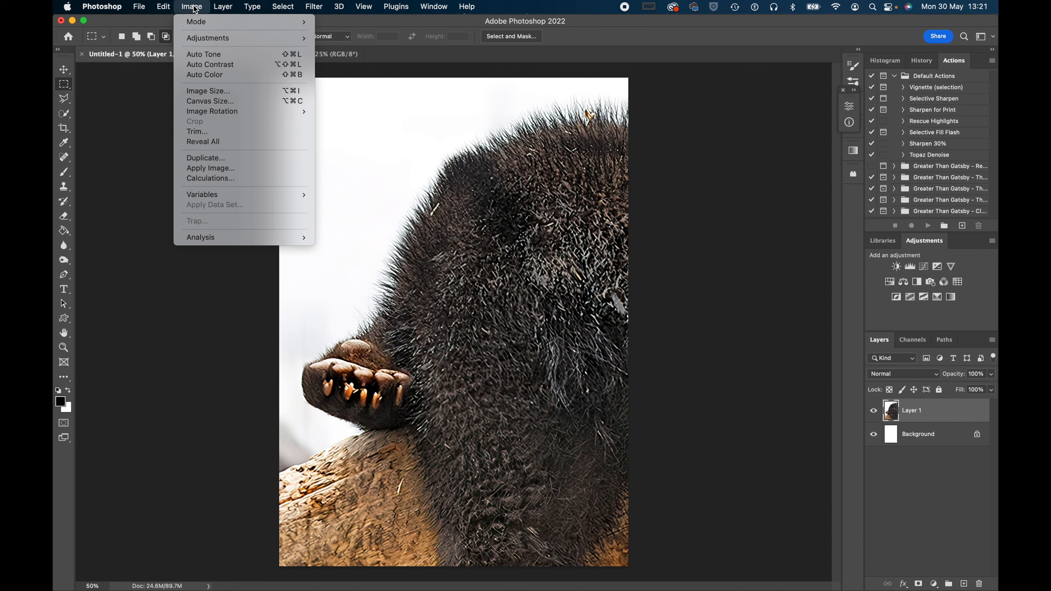
mouse_move(174, 8)
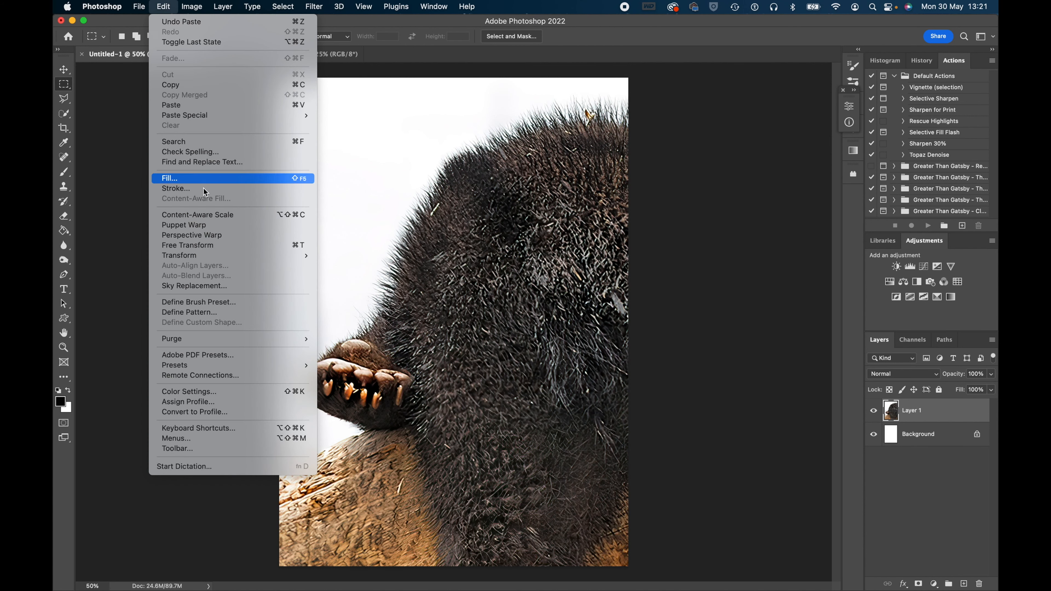
left_click(215, 245)
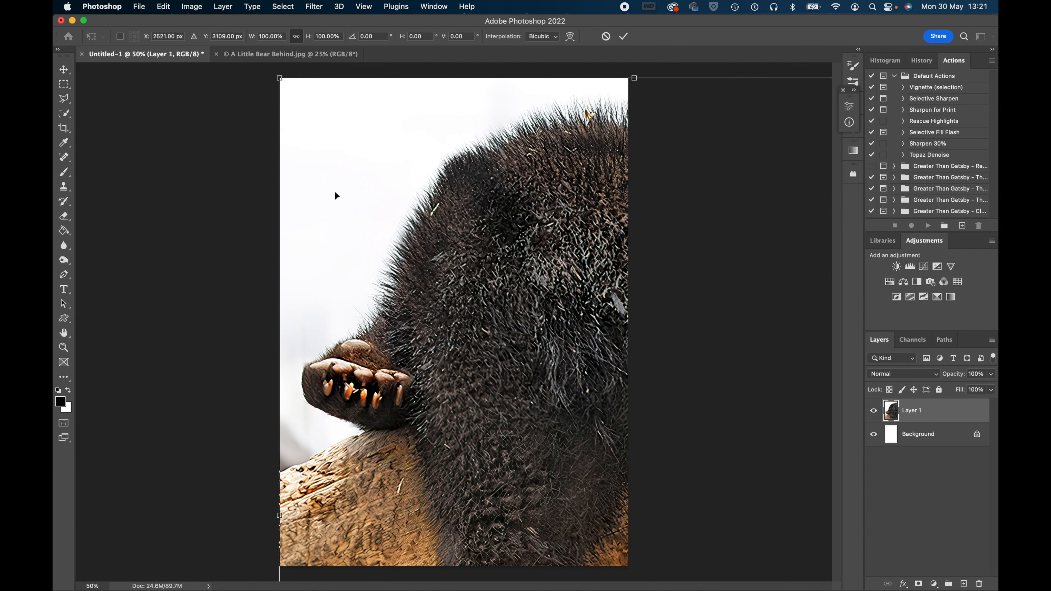
left_click_drag(278, 79, 575, 417)
left_click_drag(624, 468, 329, 198)
left_click_drag(276, 166, 325, 228)
left_click_drag(432, 326, 387, 205)
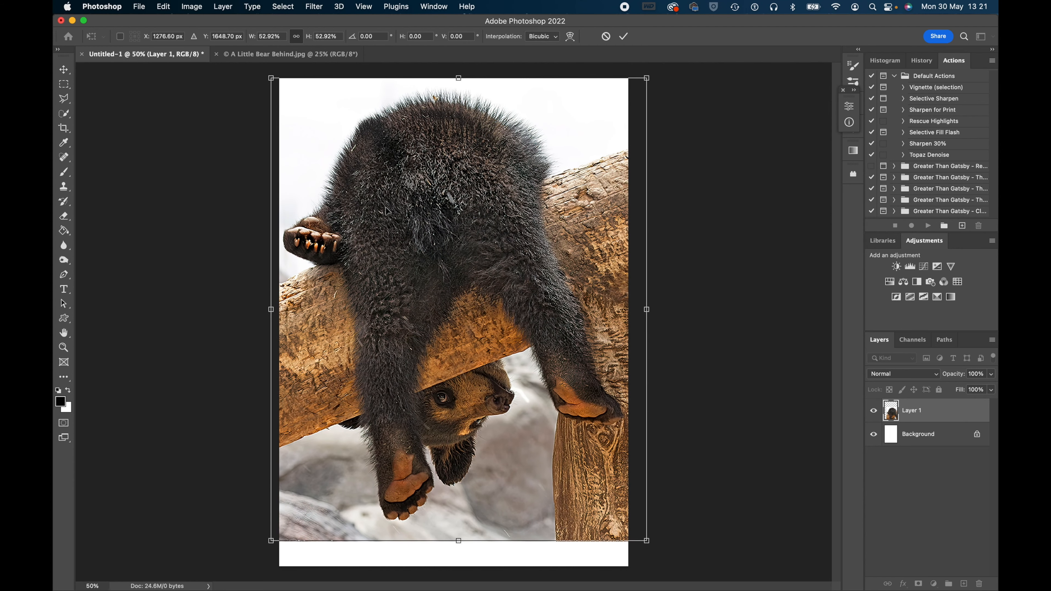
left_click_drag(461, 540, 453, 520)
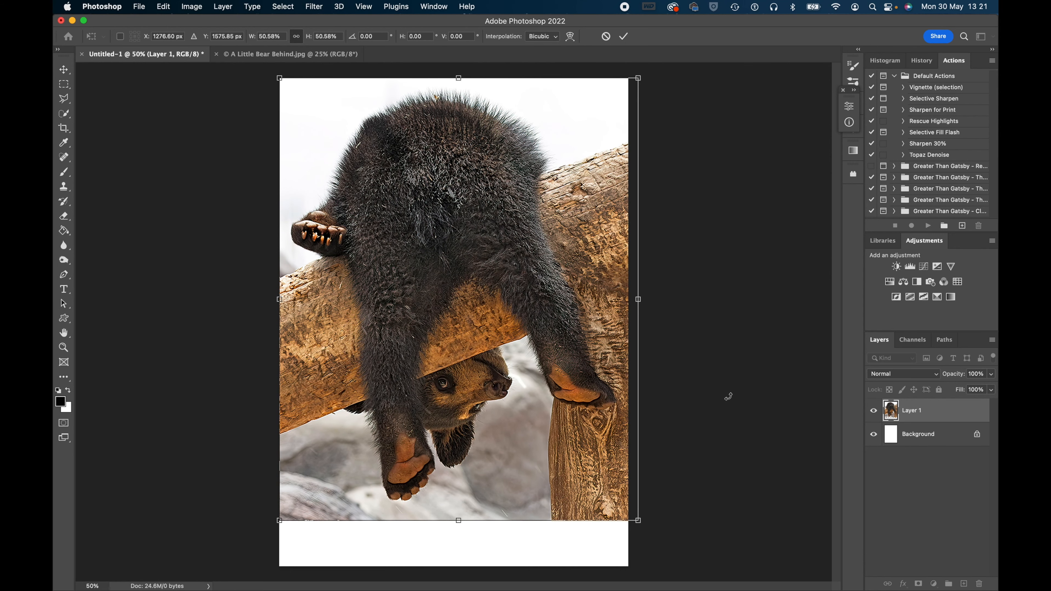
Hide and show the Background layer and the bear photo layer in turn to compare their contents
left_click(876, 435)
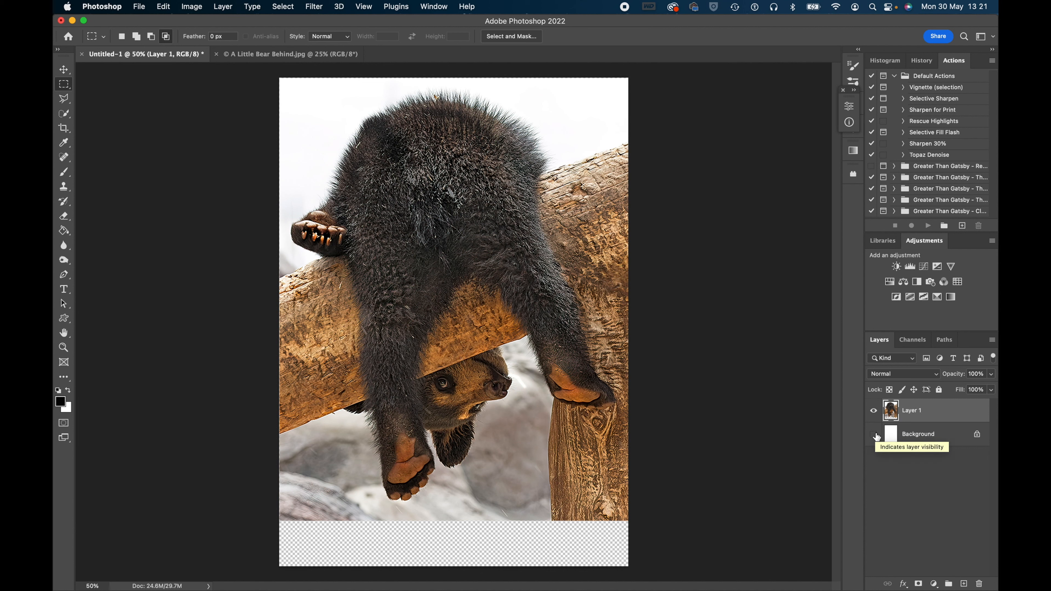
left_click(876, 435)
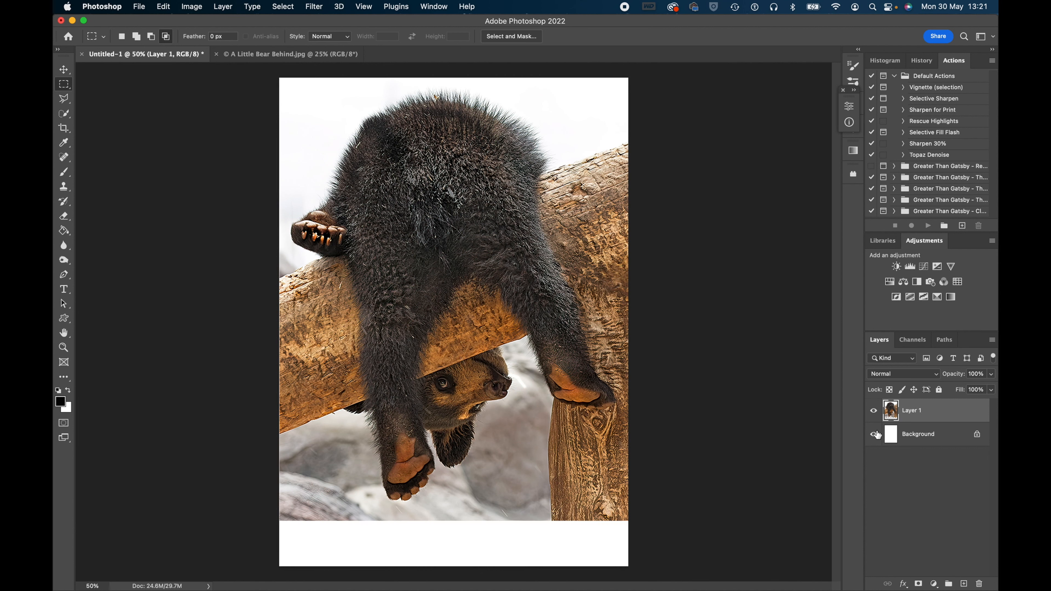
left_click(876, 412)
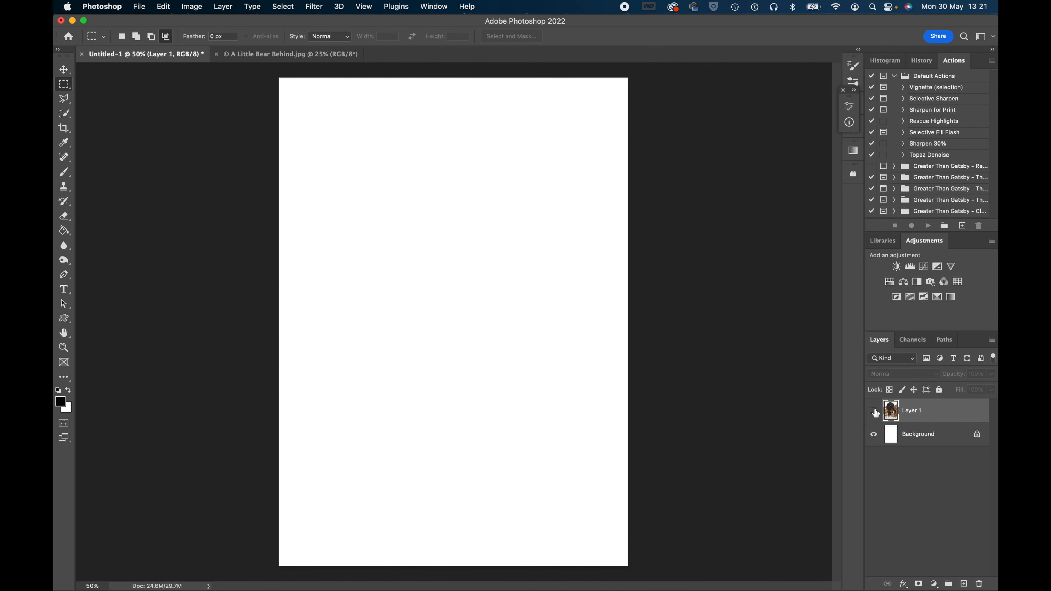
left_click(876, 412)
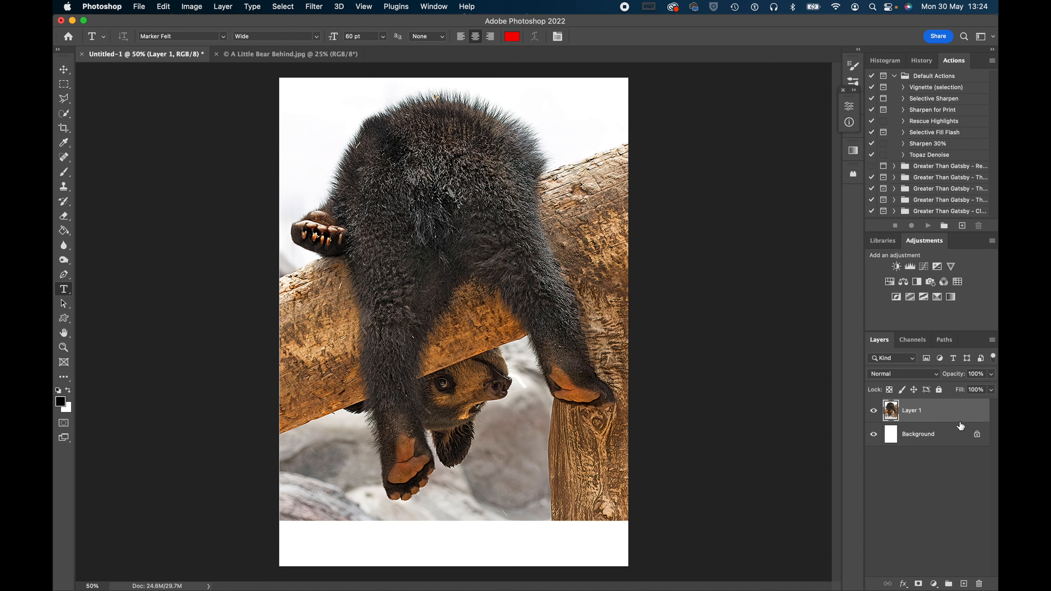
Add the text "Happy To See You!" near the bottom of the page in red 60 pt Marker Felt Wide
left_click(65, 292)
left_click(415, 542)
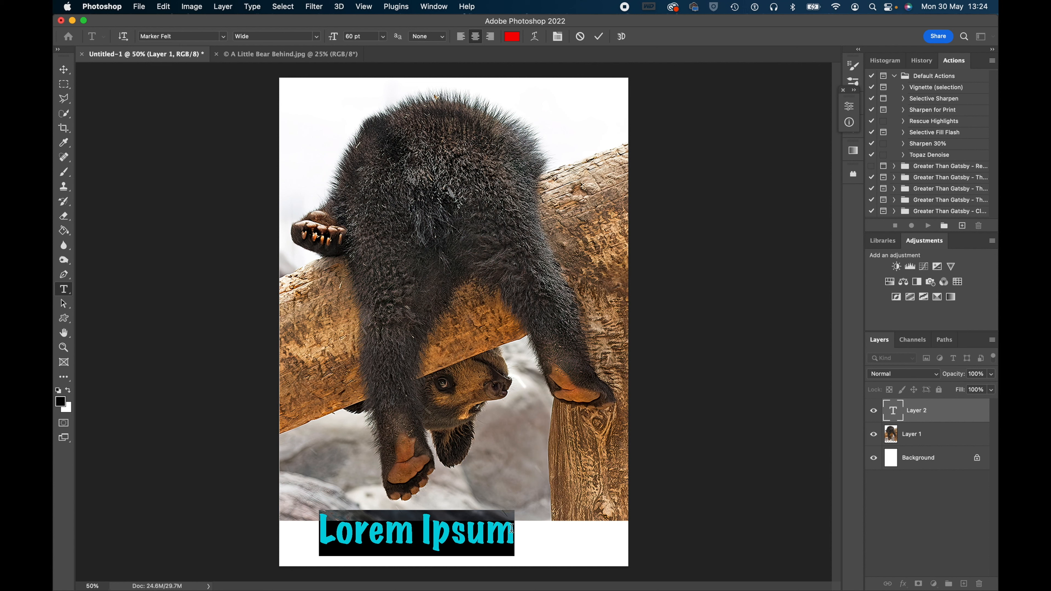
left_click_drag(514, 530, 318, 532)
type("Hap")
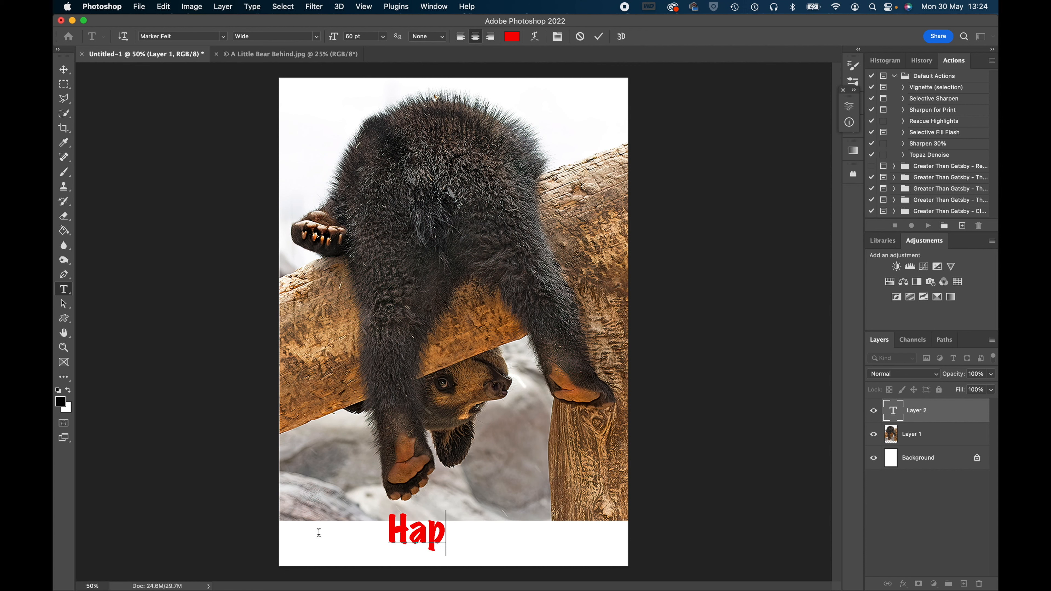
type("py To See You")
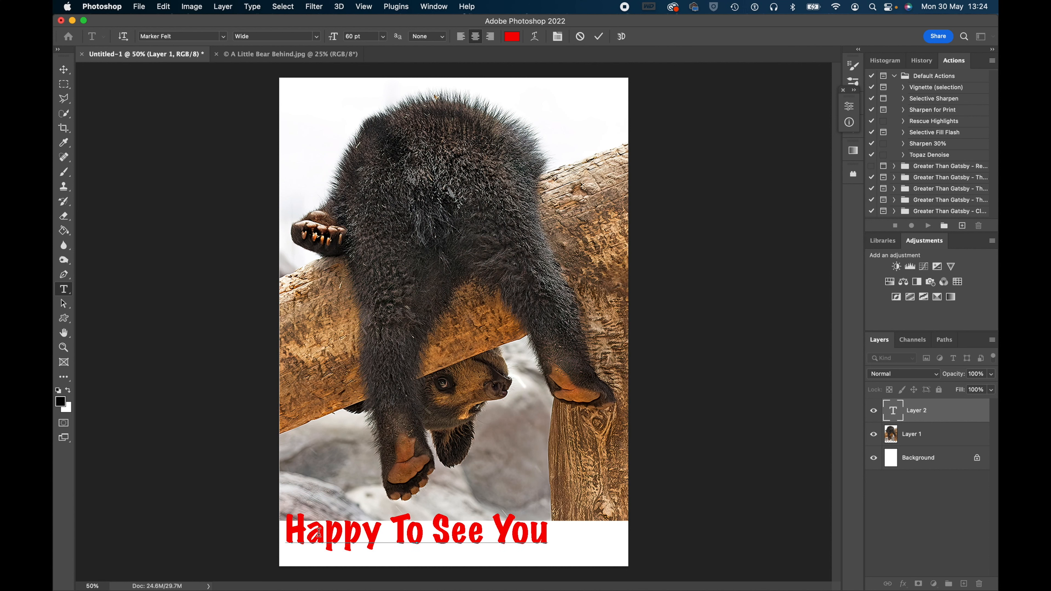
type("!")
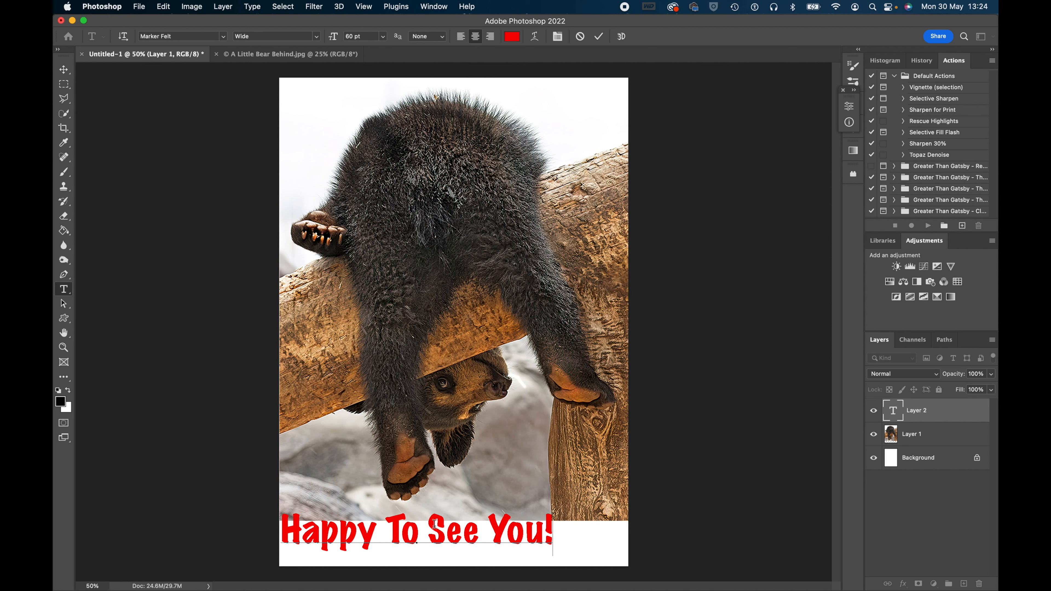
Centre the "Happy To See You!" text in the white strip below the photo and toggle its layer's visibility off and on
left_click(63, 69)
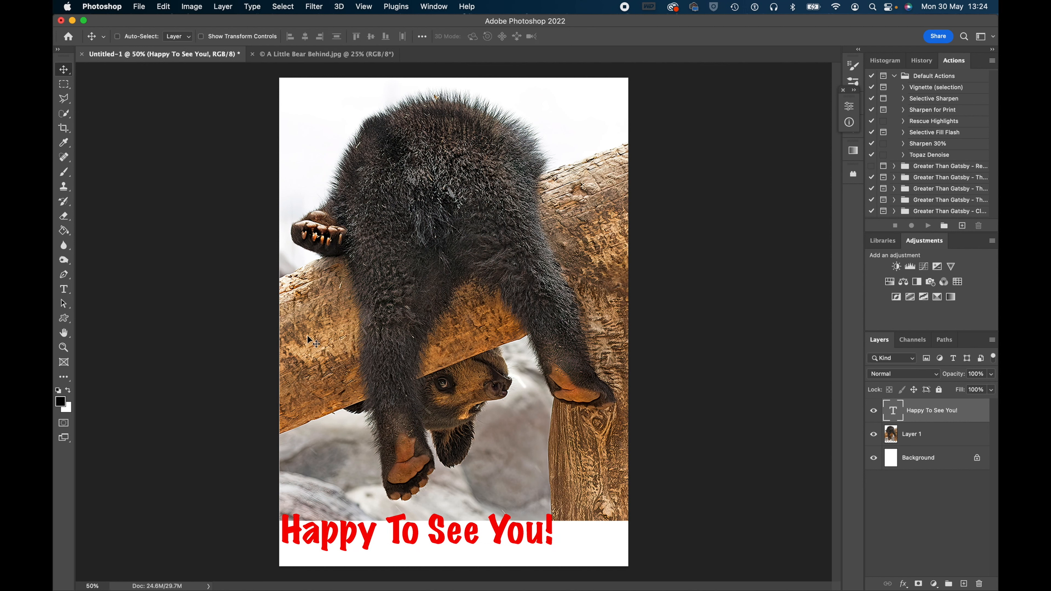
left_click_drag(453, 537, 458, 539)
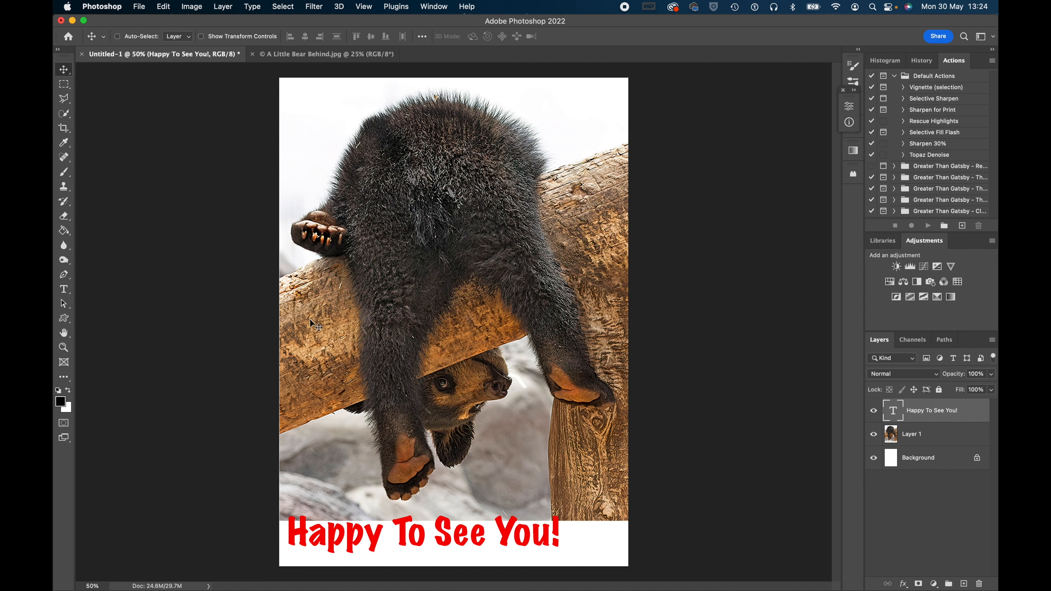
left_click(474, 537)
mouse_move(475, 539)
left_mouse_down()
mouse_move(504, 549)
mouse_move(491, 551)
left_mouse_up()
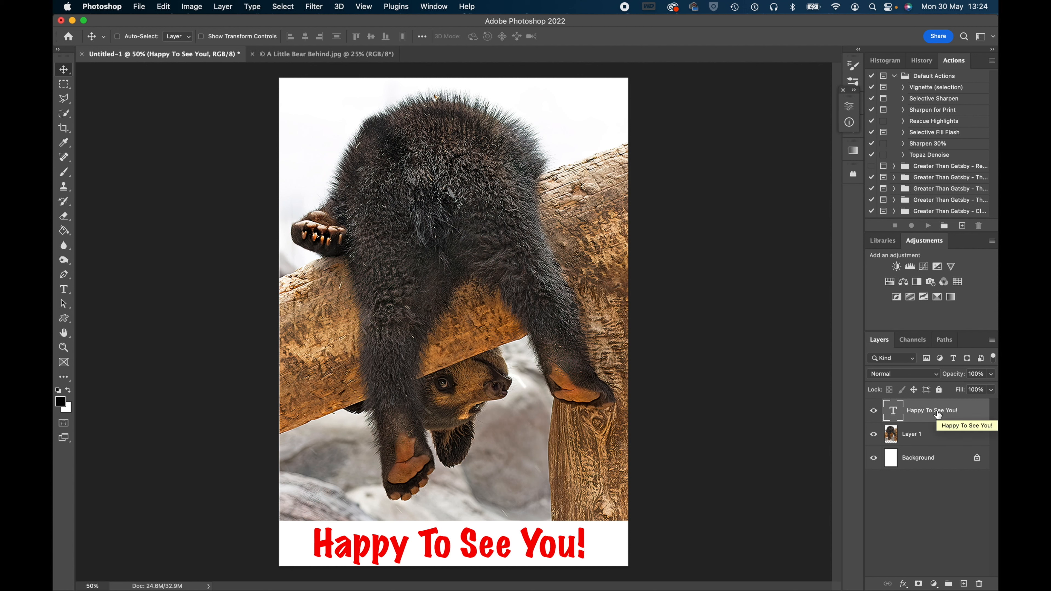
left_click(874, 412)
left_click(874, 412)
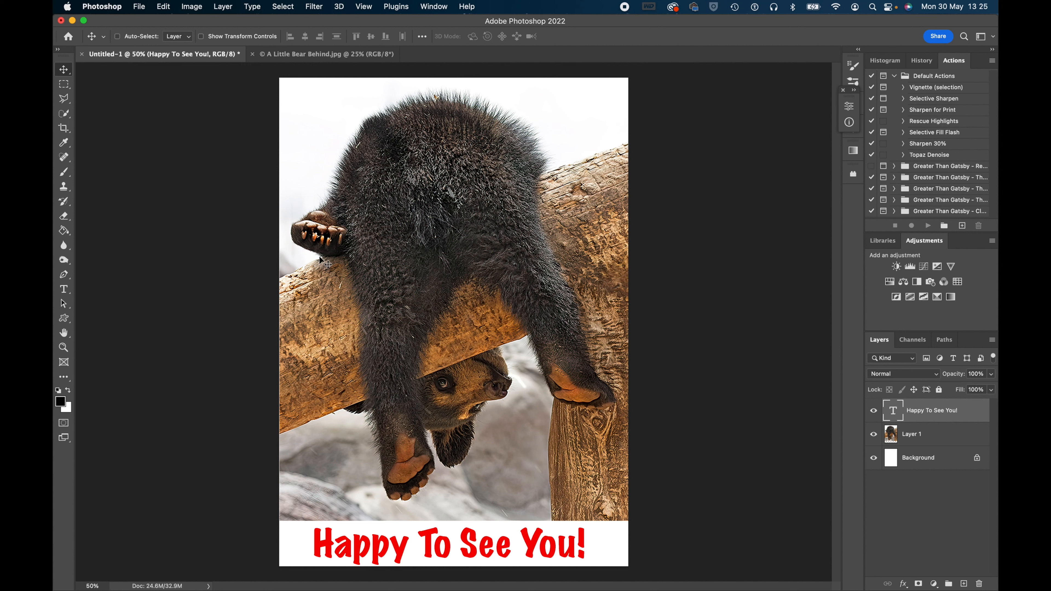
Recolour the "Happy To See You!" text dark green
left_click(63, 292)
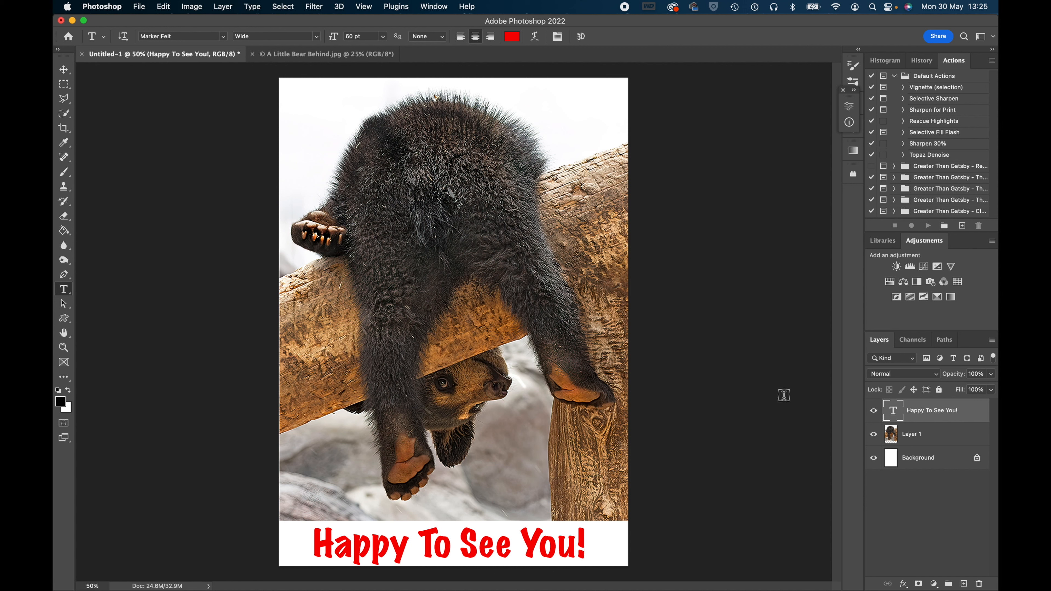
left_click(513, 37)
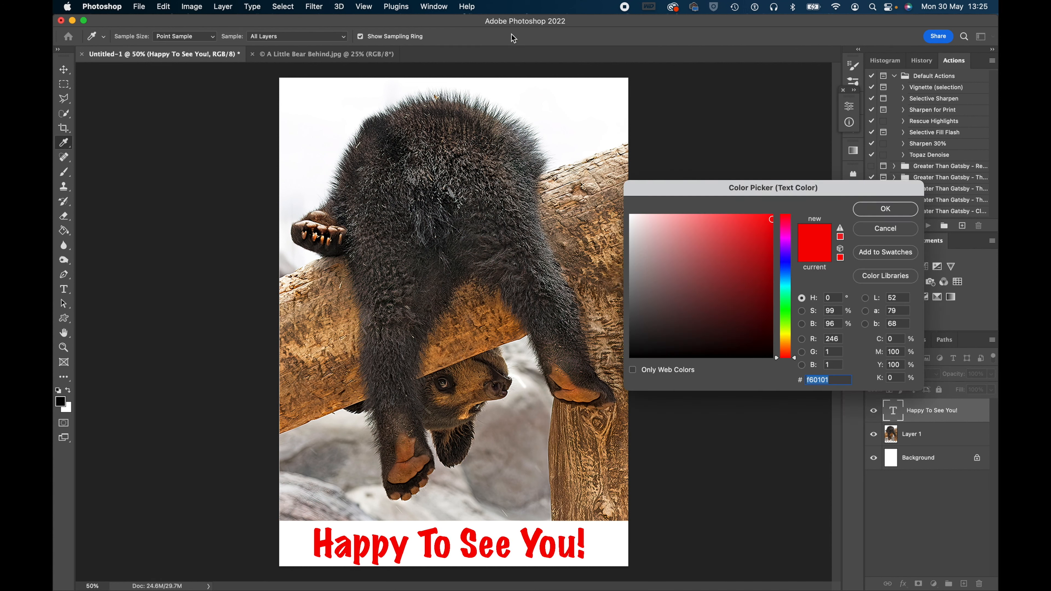
left_click_drag(754, 239, 700, 255)
left_click_drag(784, 327, 788, 308)
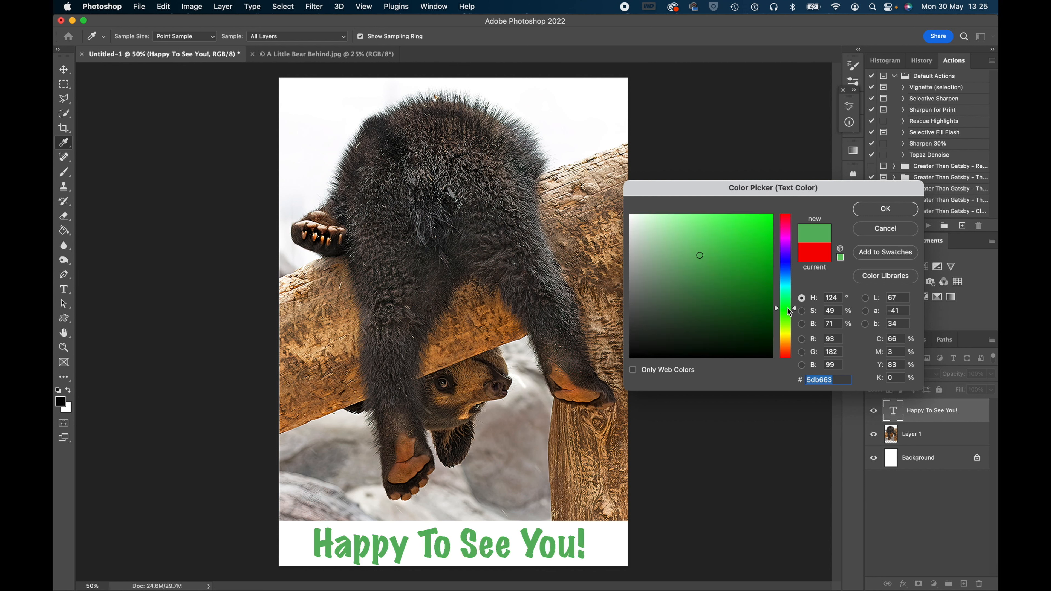
left_click_drag(741, 242, 751, 275)
Set the colour of the "Happy To See You!" text to bright red, #f6021f
left_click(786, 217)
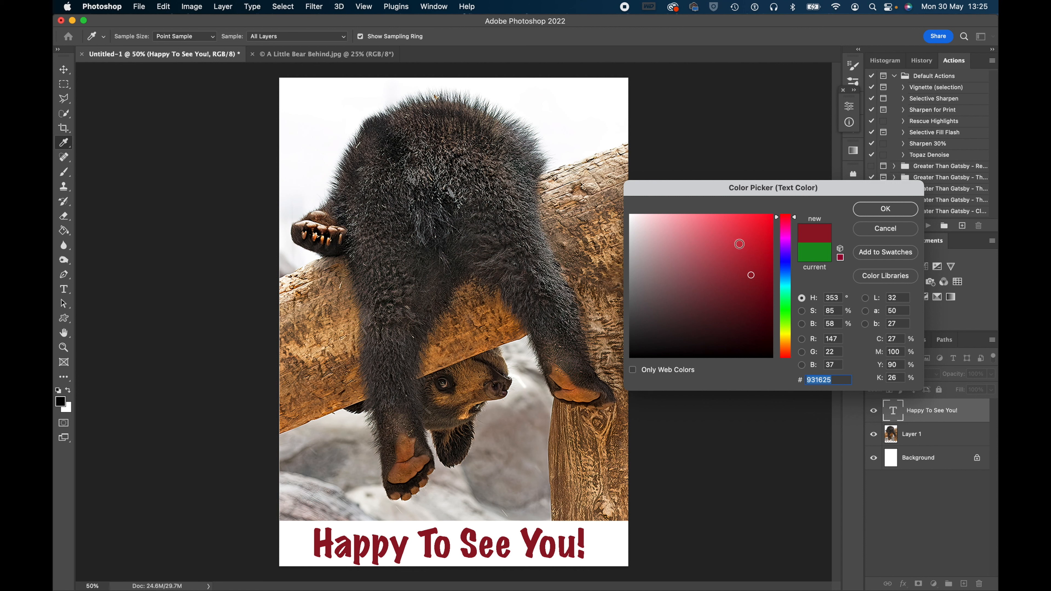
left_click(771, 219)
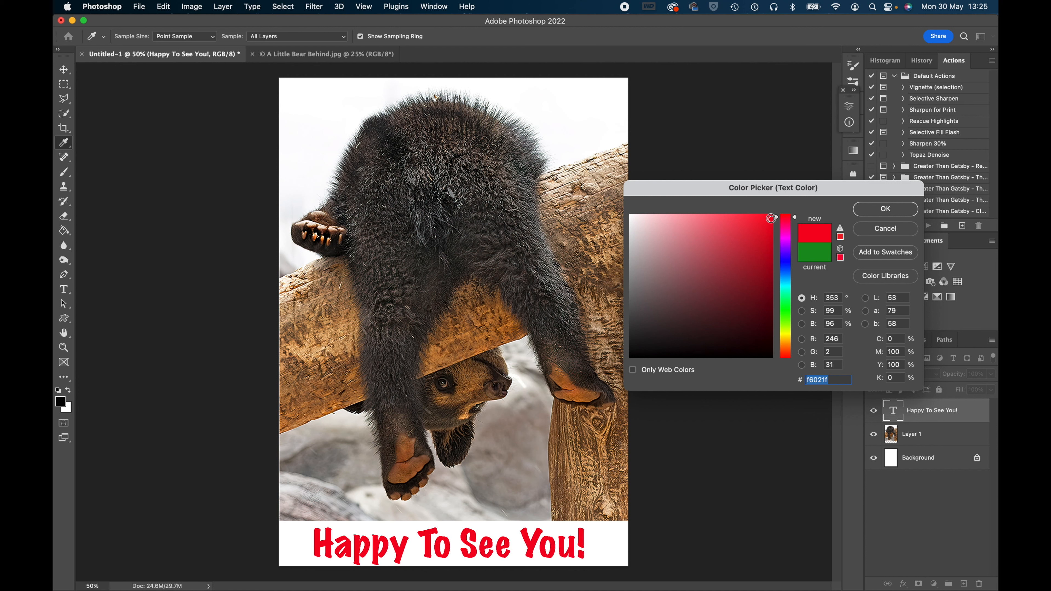
left_click(898, 208)
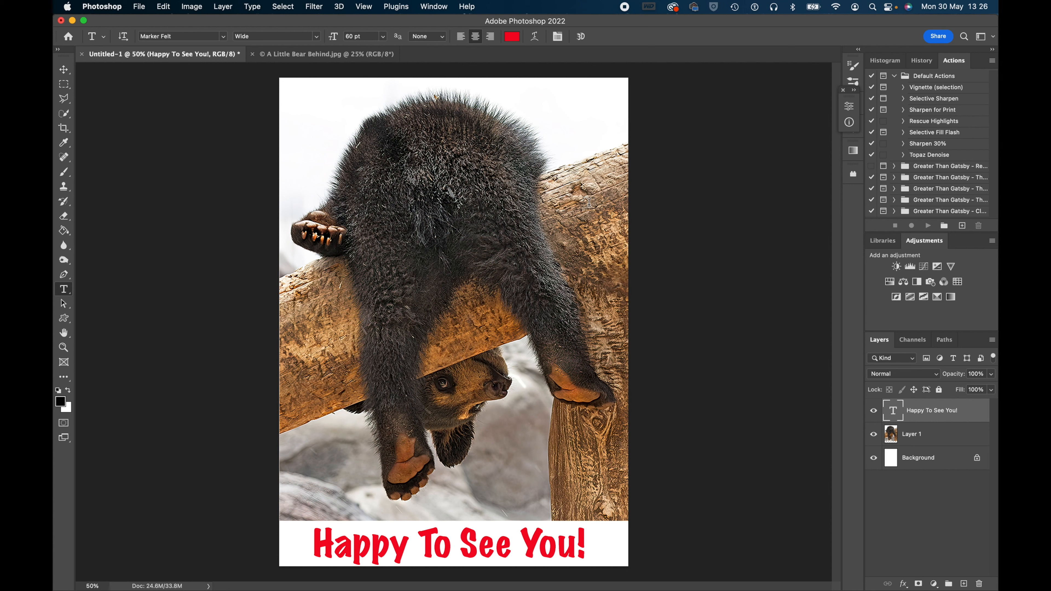
Open the image file Cloud.png from the Desktop folder
left_click(140, 6)
mouse_move(161, 6)
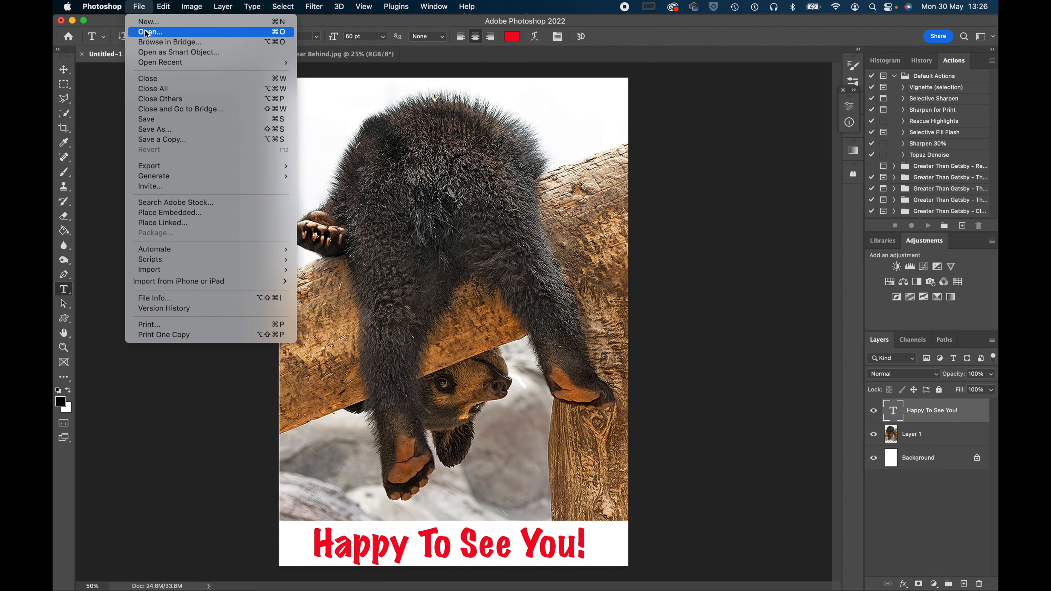
left_click(146, 32)
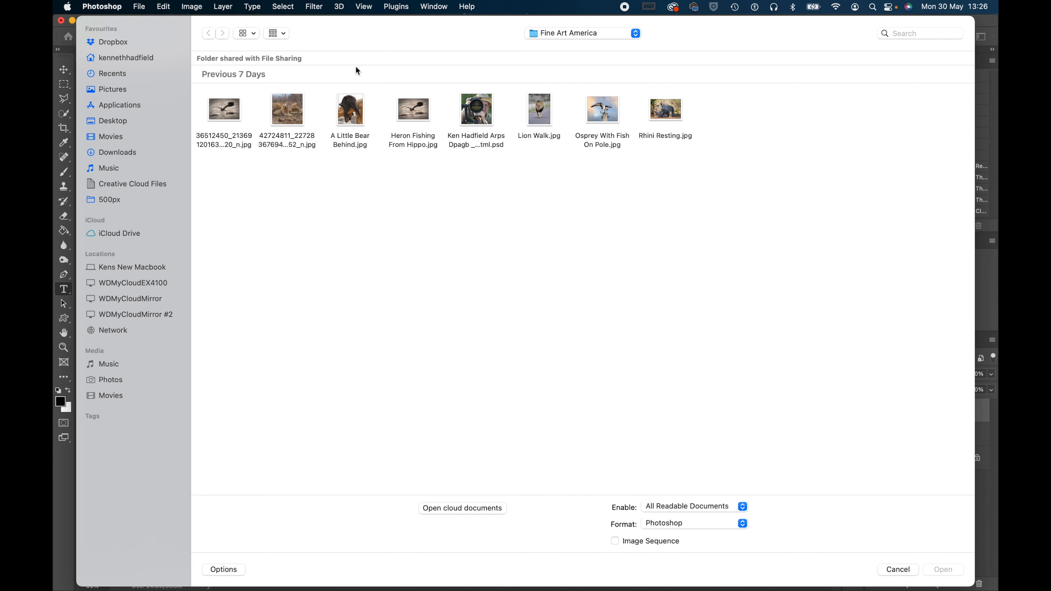
left_click(120, 121)
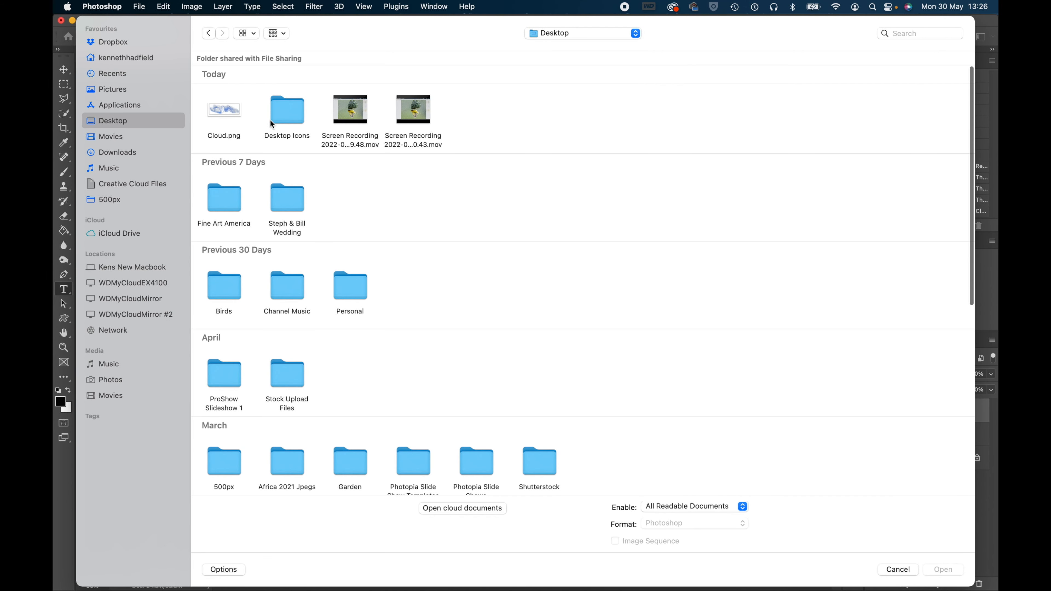
left_click(236, 117)
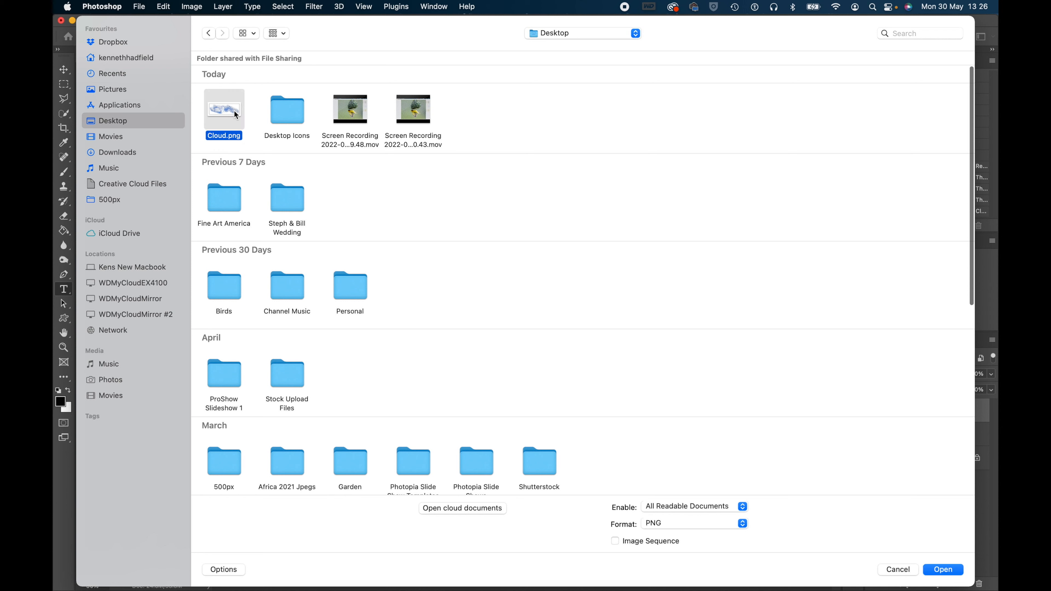
left_click(944, 571)
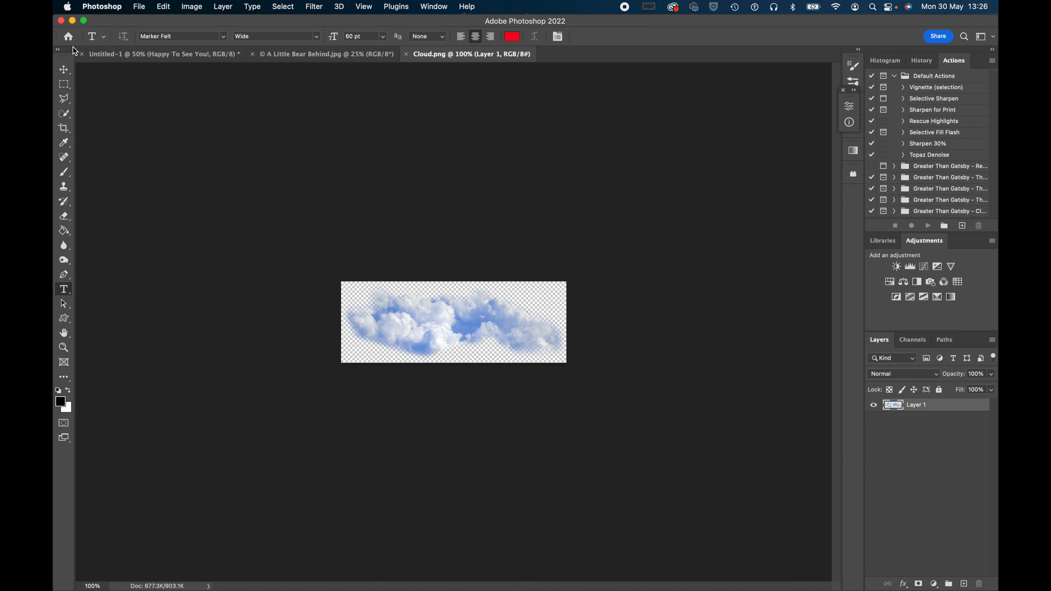
Copy the entire cloud image from Cloud.png and paste it as a new layer into the Untitled-1 document
left_click(68, 88)
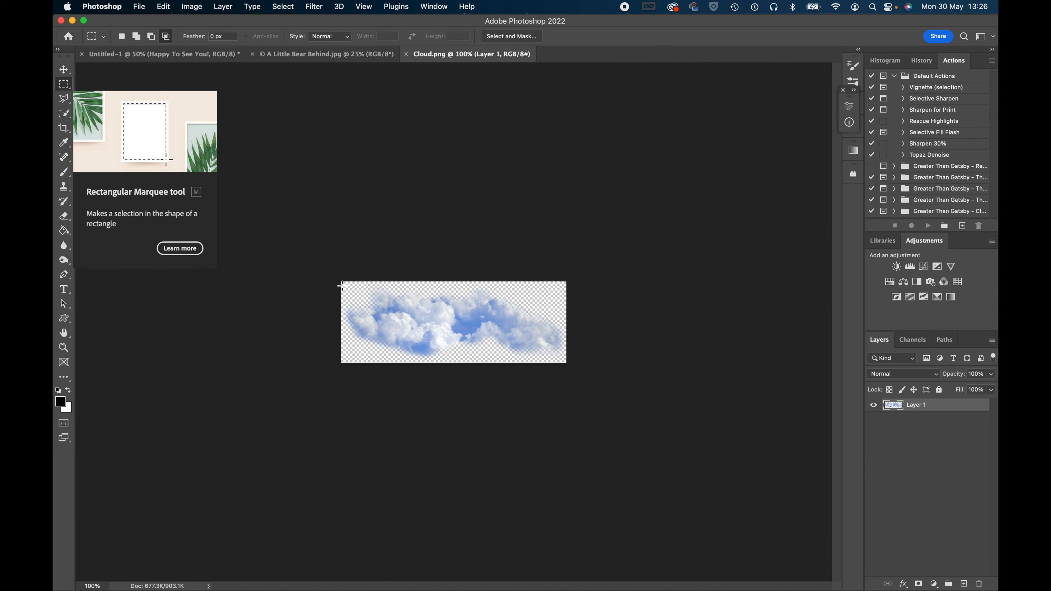
left_click_drag(342, 284, 574, 365)
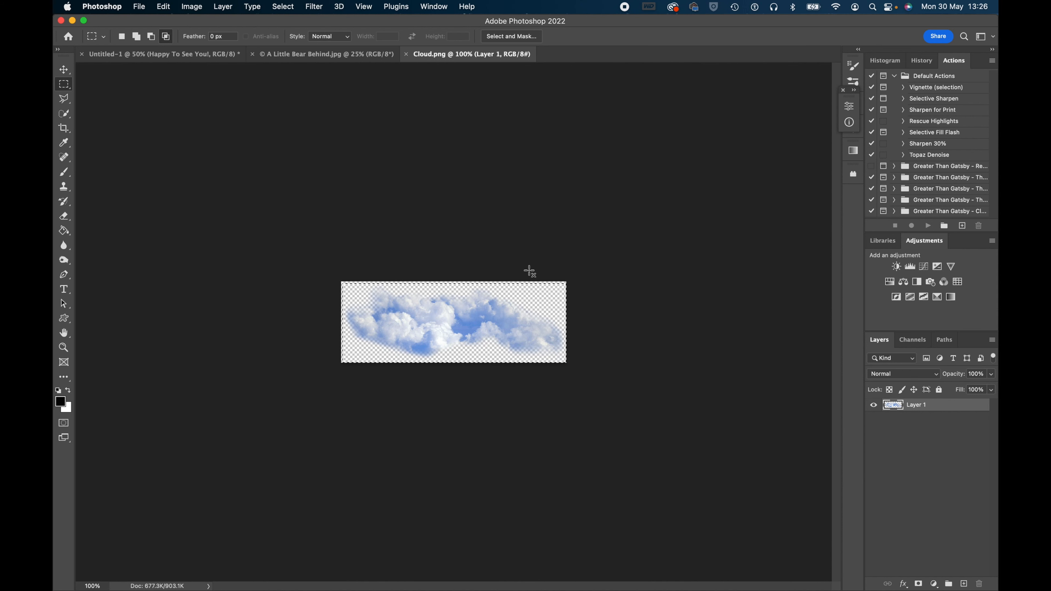
left_click(163, 6)
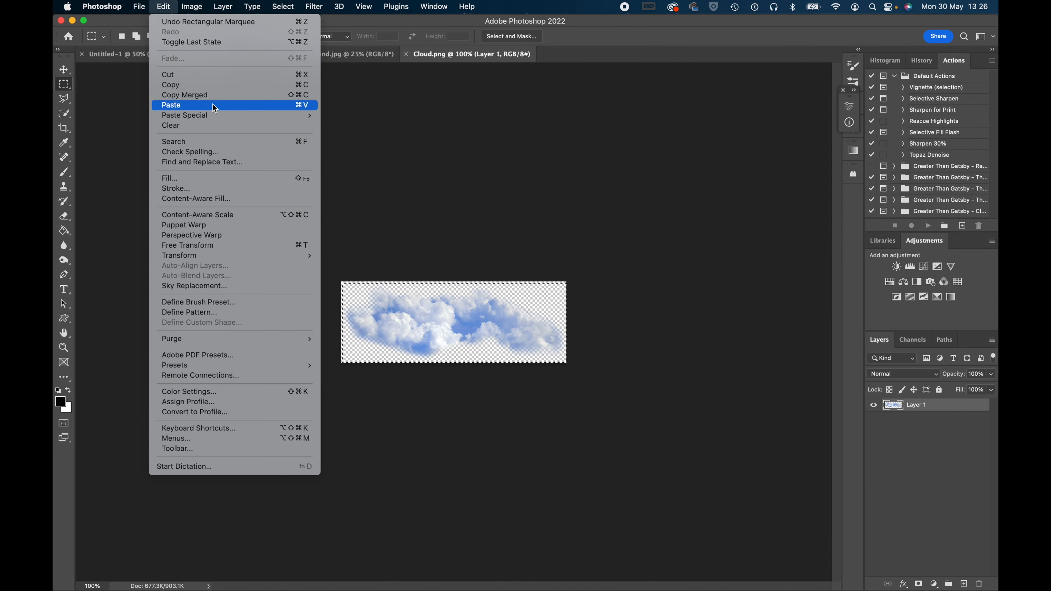
left_click(219, 85)
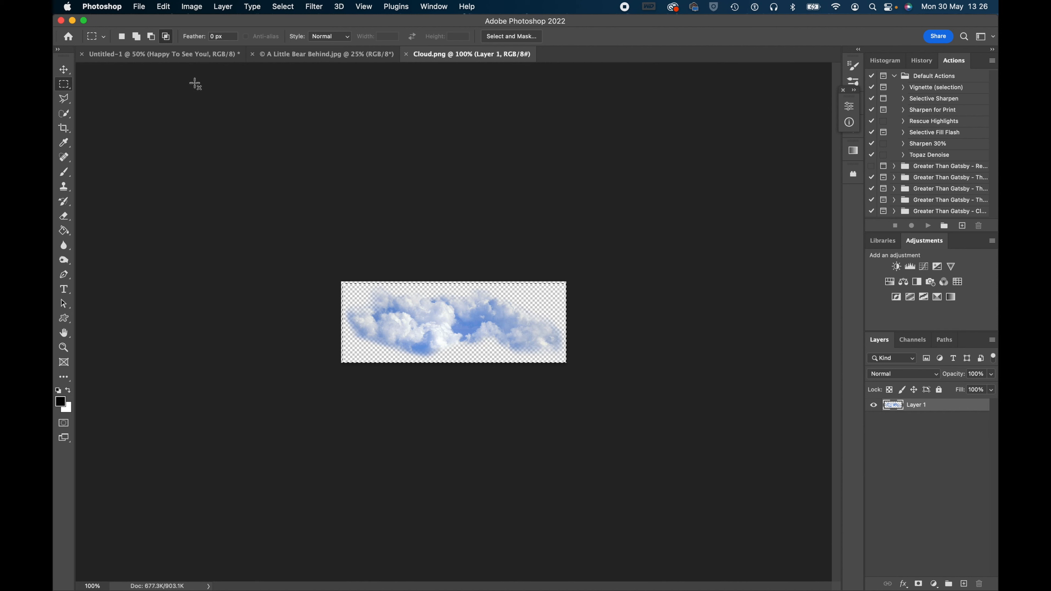
left_click(154, 58)
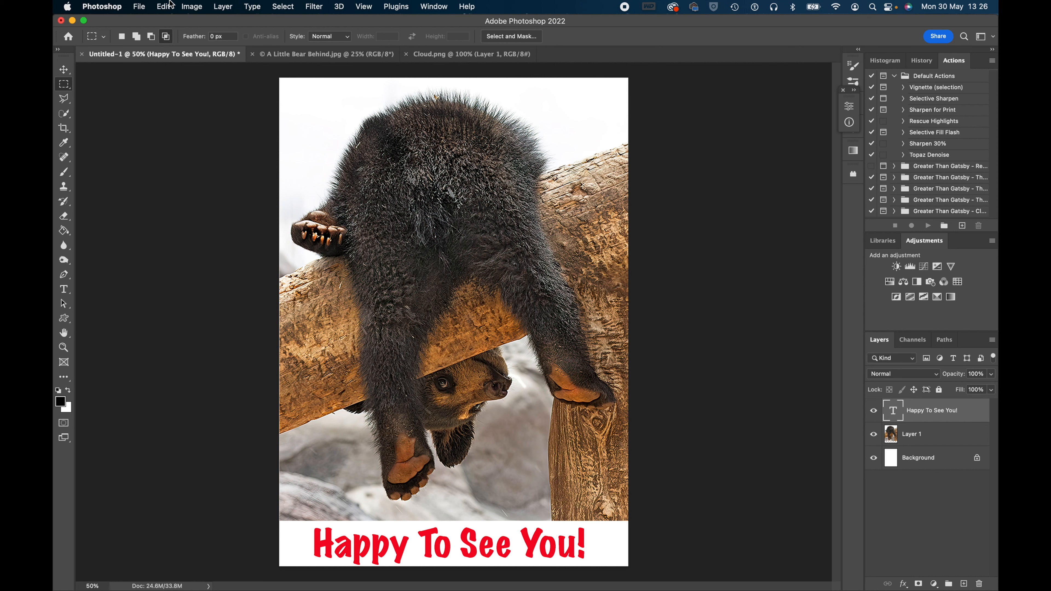
left_click(161, 6)
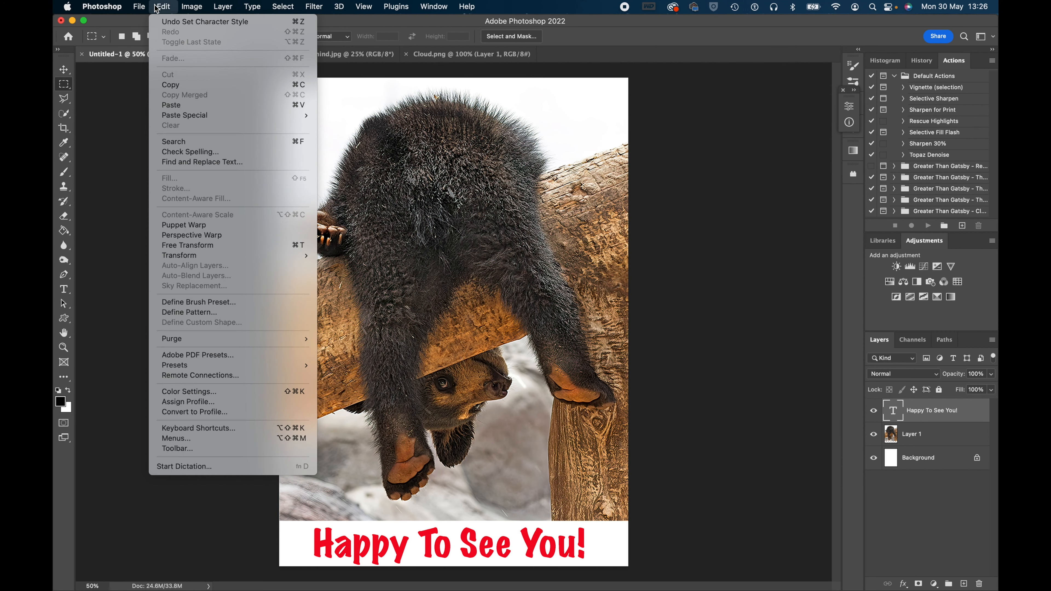
left_click(202, 105)
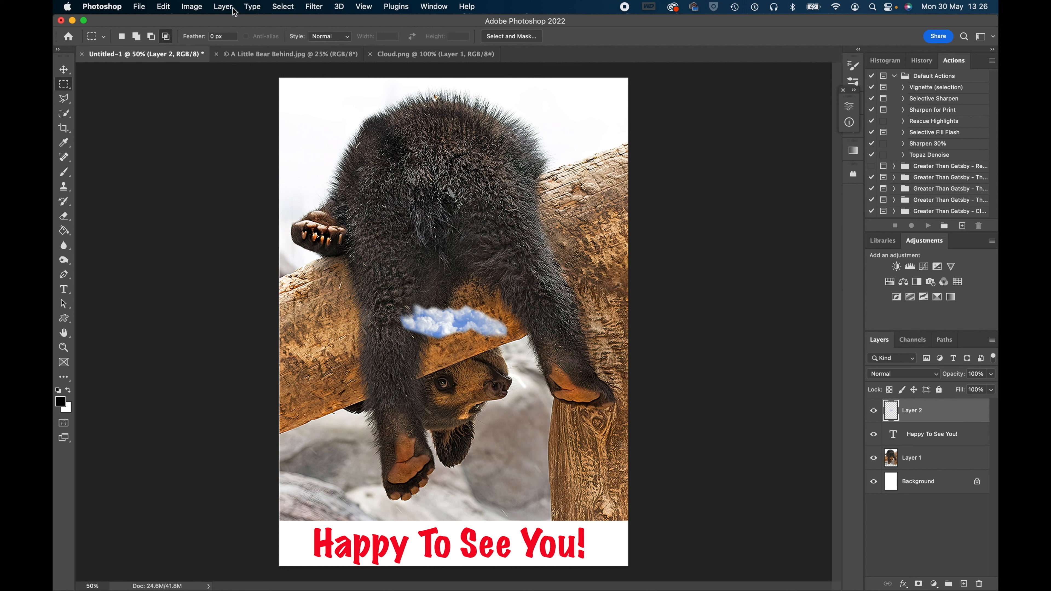
Position the pasted cloud in the page's upper-left corner, scaled to about 162% and rotated about -15.3°
left_click(63, 69)
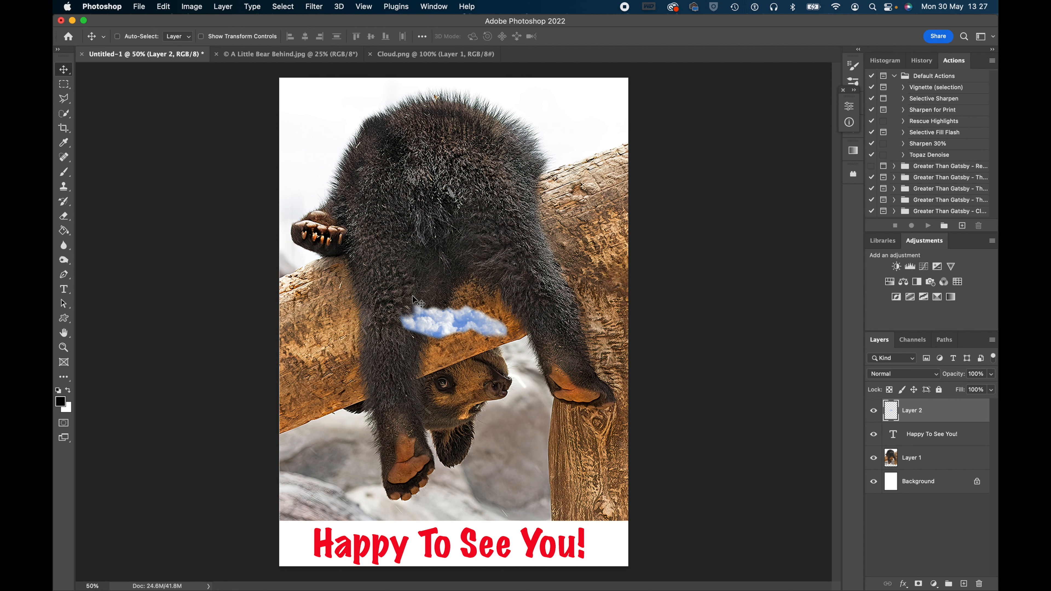
left_click_drag(479, 328, 370, 125)
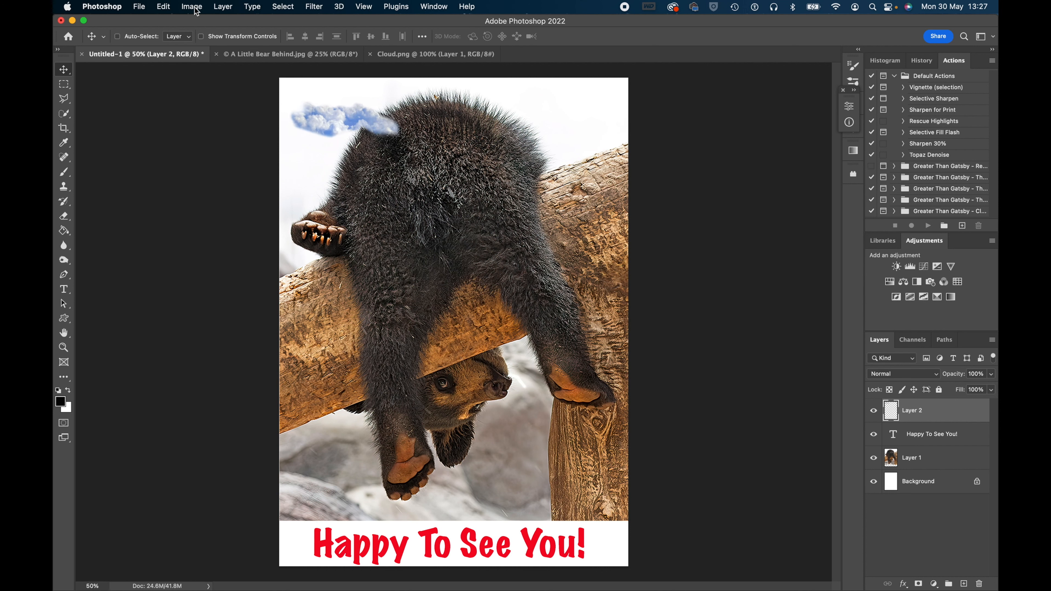
left_click(164, 7)
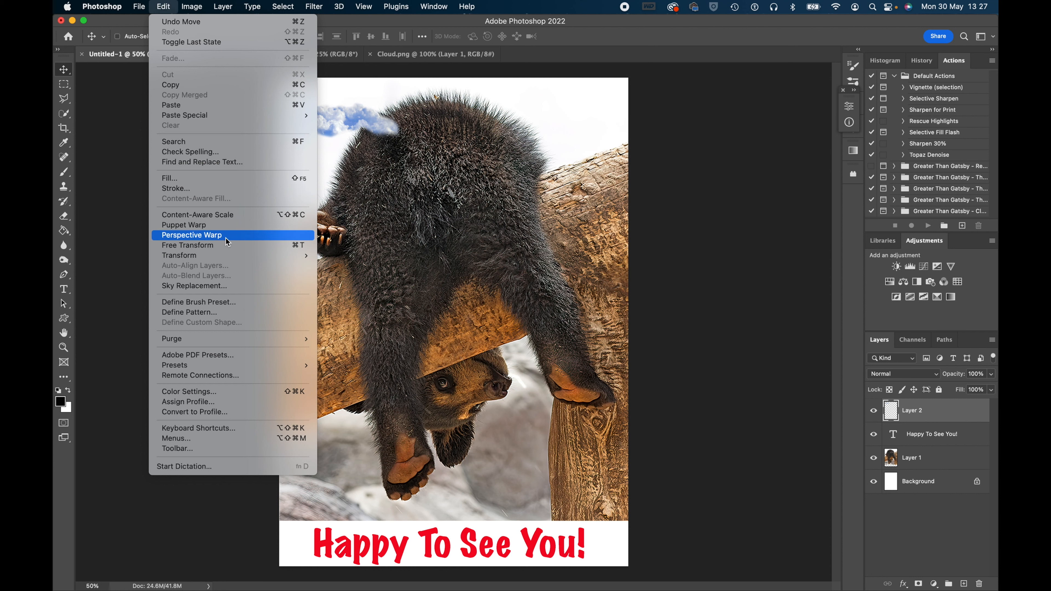
left_click(223, 244)
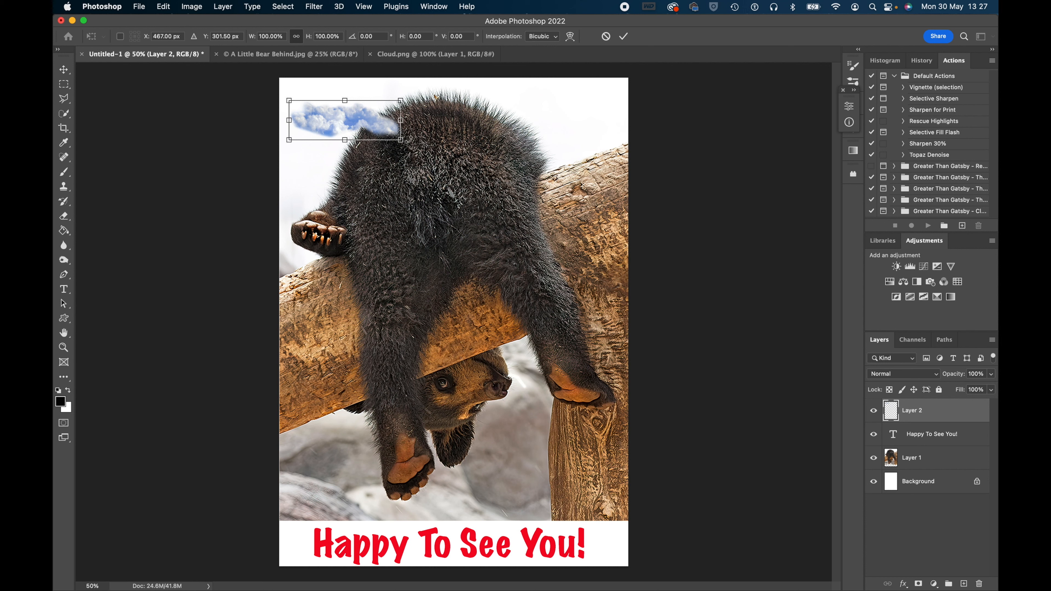
left_click_drag(404, 142, 476, 173)
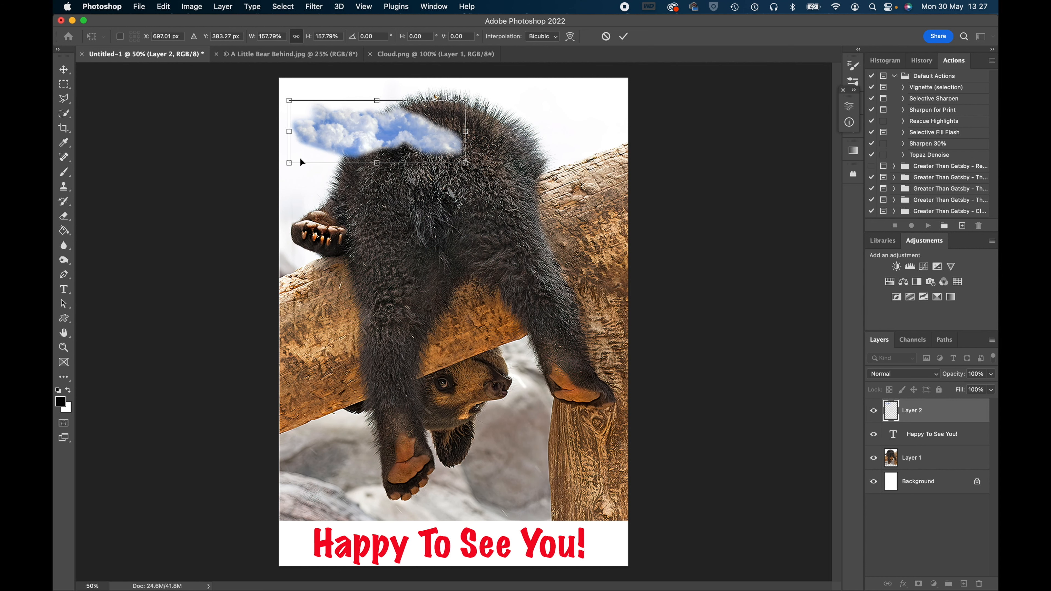
mouse_move(288, 161)
left_mouse_down()
mouse_move(289, 174)
mouse_move(270, 184)
mouse_move(277, 171)
left_mouse_up()
left_click_drag(326, 130, 281, 96)
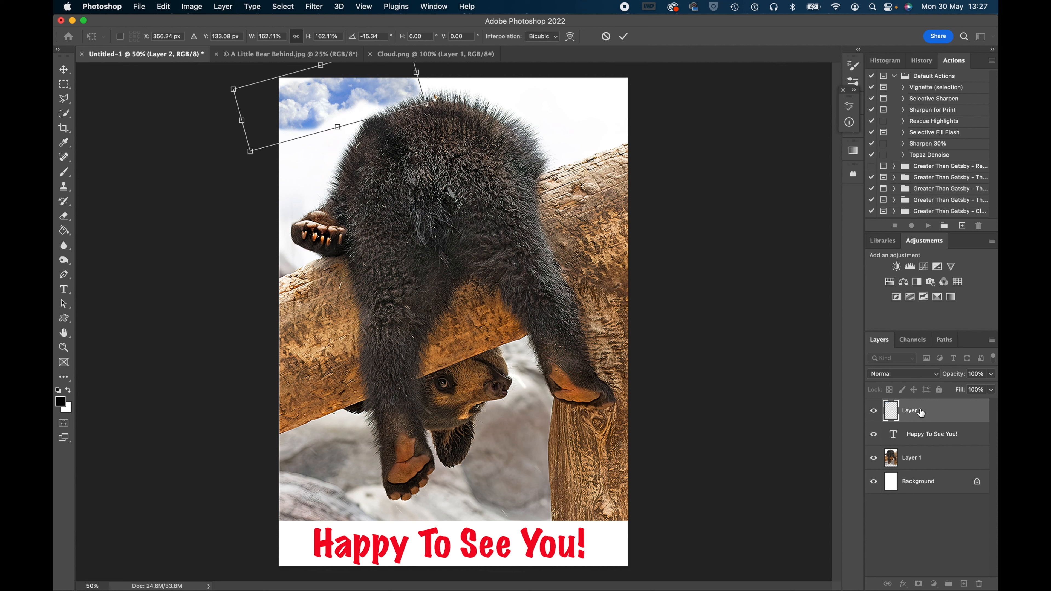
Toggle the cloud layer's visibility off and on, and rename the layer "Cloud 1"
left_click(875, 412)
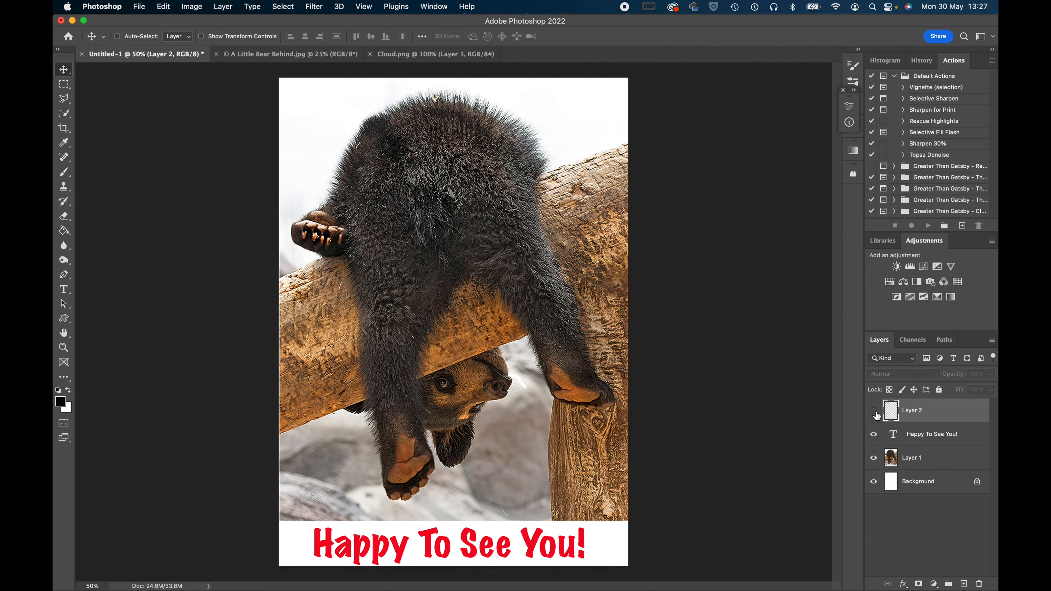
left_click(874, 412)
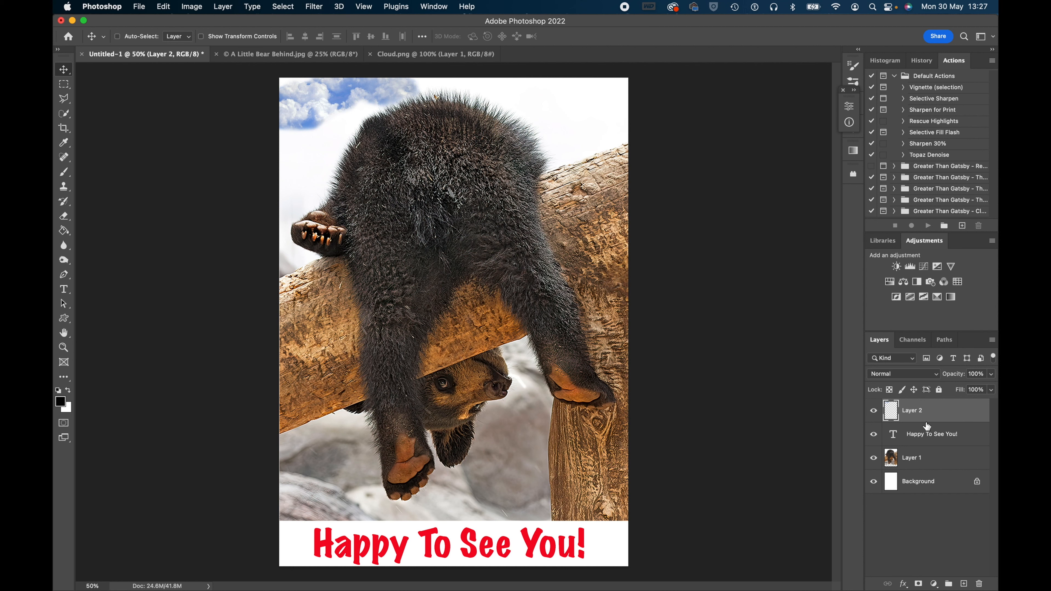
left_click(919, 410)
left_click(919, 409)
type("Cloud 1")
left_click(956, 406)
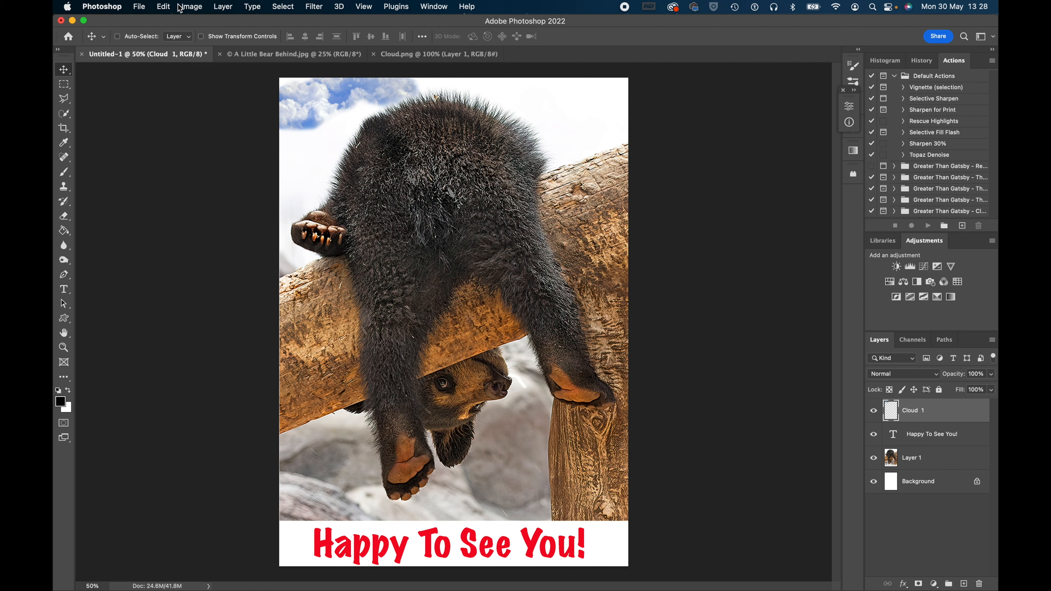
Duplicate the Cloud 1 layer by copy and paste, and move the copy to the sky at the photo's upper right
left_click(162, 7)
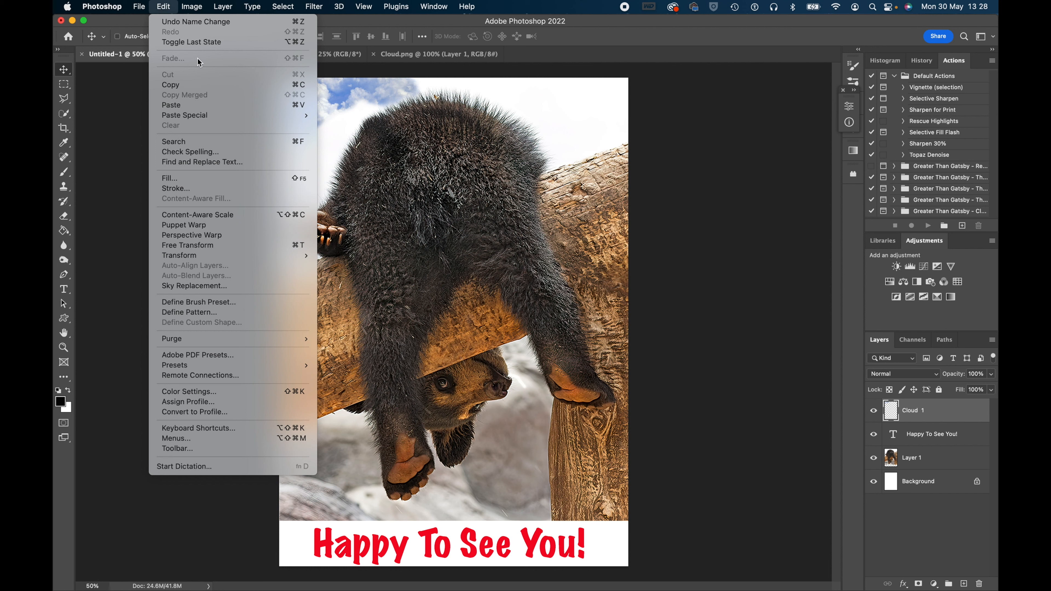
left_click(193, 87)
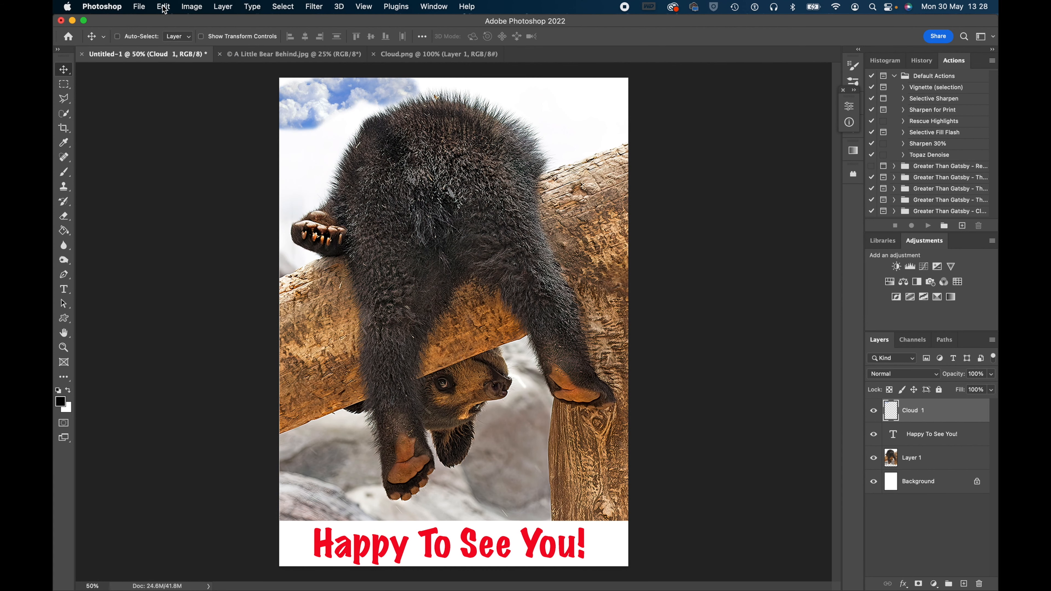
left_click(164, 7)
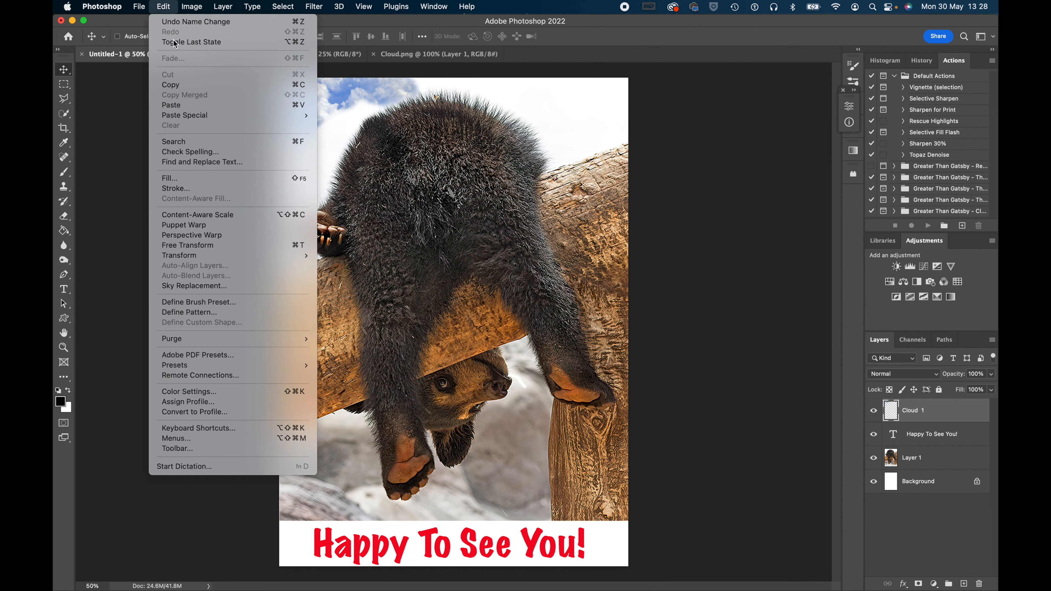
left_click(206, 105)
left_click_drag(458, 307, 557, 117)
Rotate the second cloud about 11.6° and fit it into the page's upper-right corner, and toggle the bear photo layer off and on
left_click(190, 7)
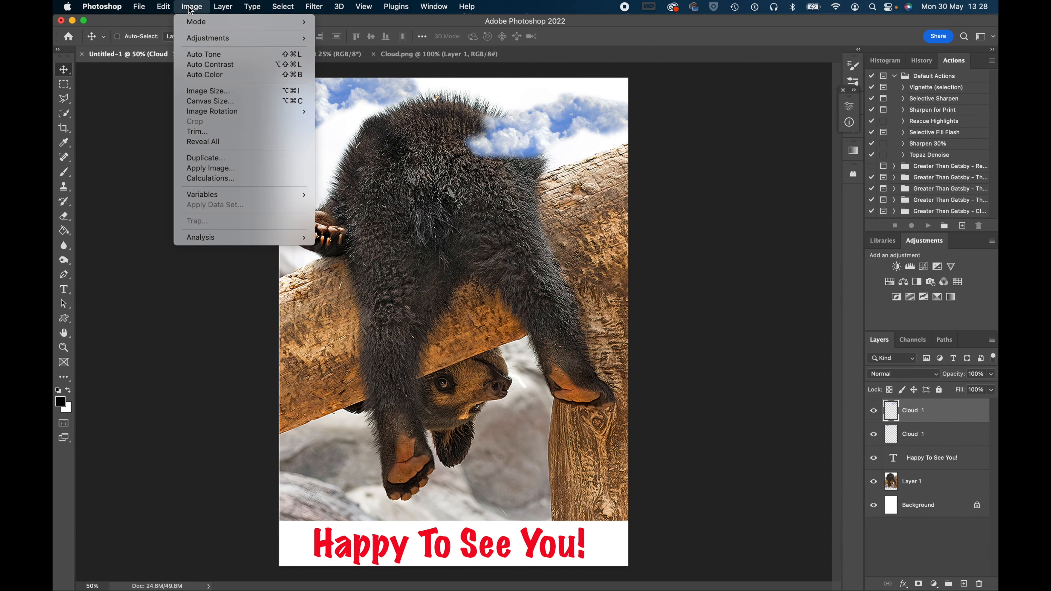
mouse_move(163, 7)
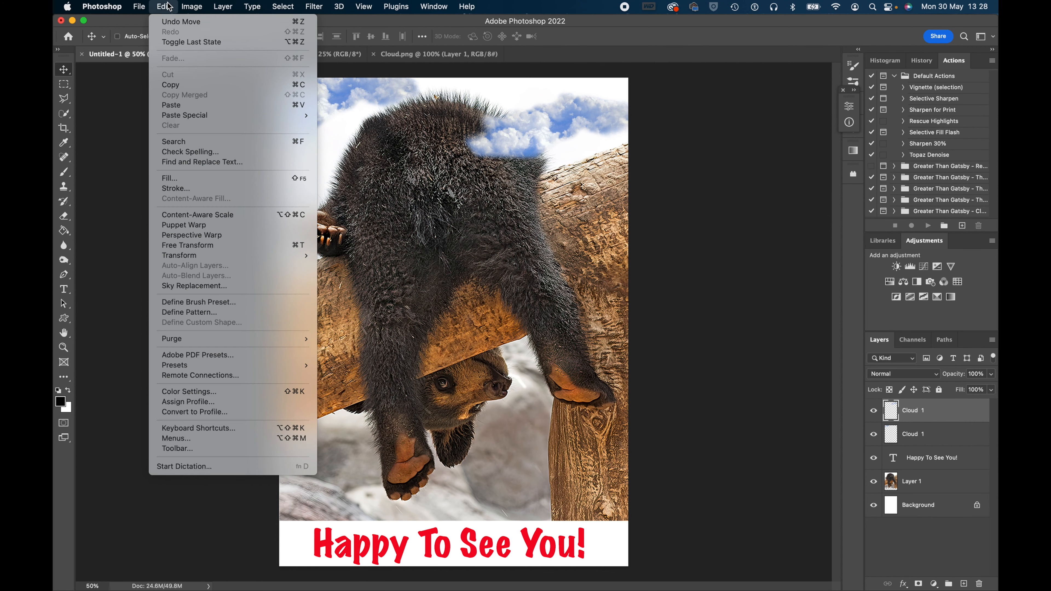
left_click(237, 245)
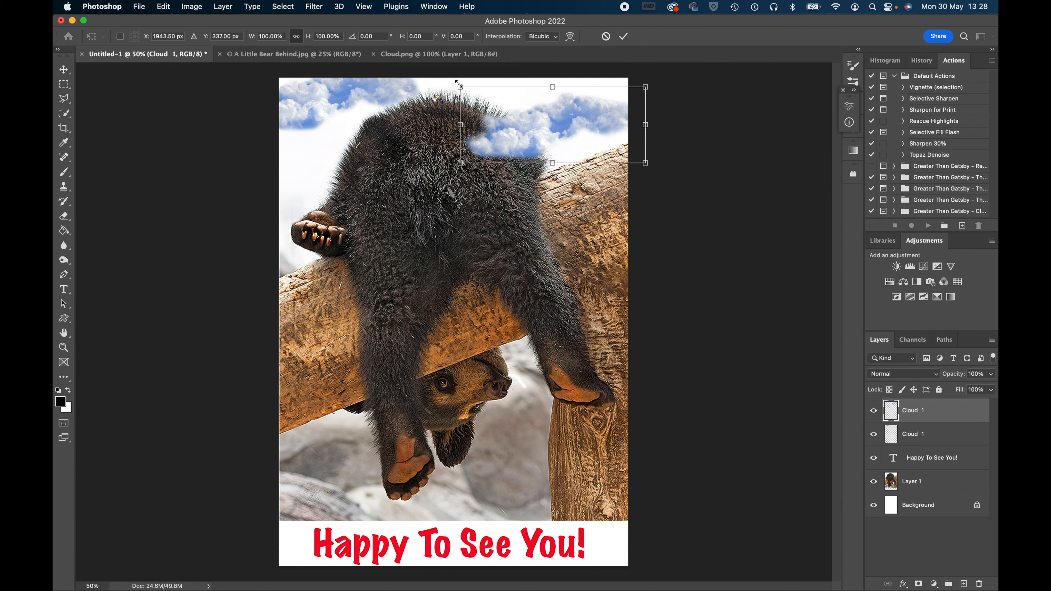
left_click_drag(452, 82, 468, 65)
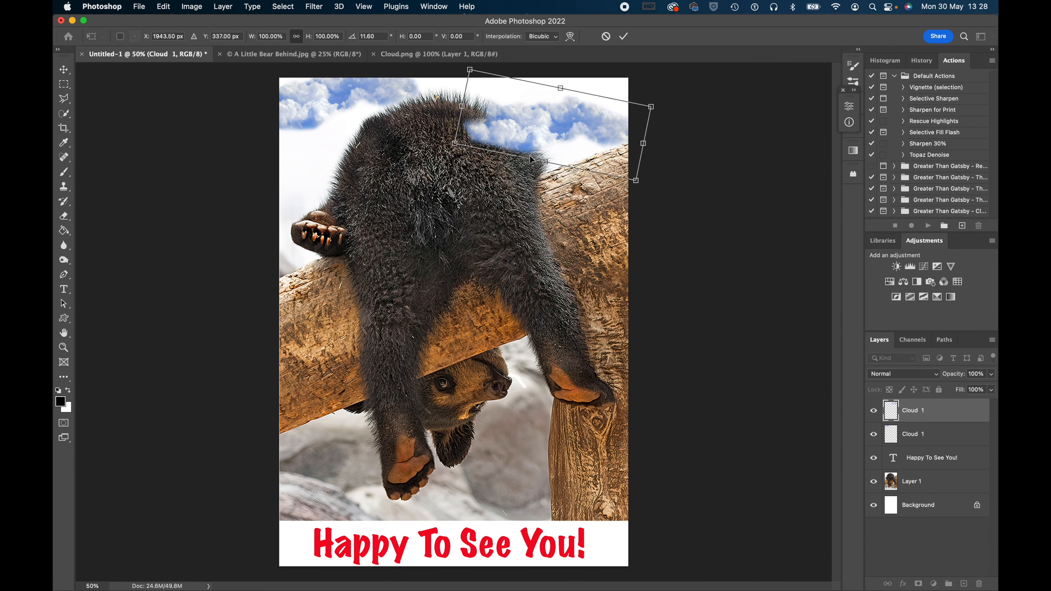
left_click_drag(540, 128, 571, 96)
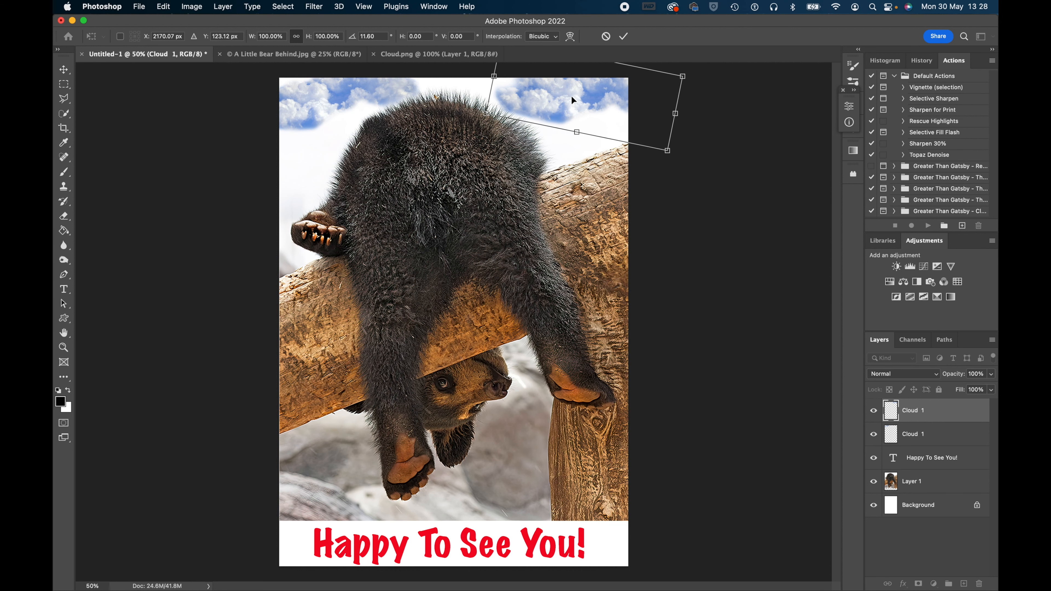
left_click(874, 482)
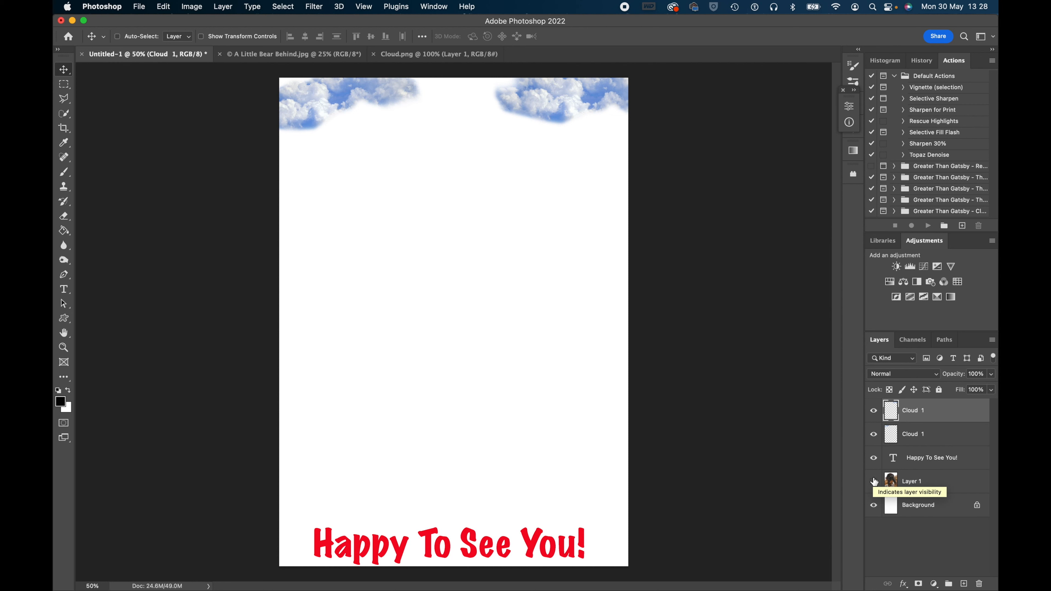
left_click(874, 481)
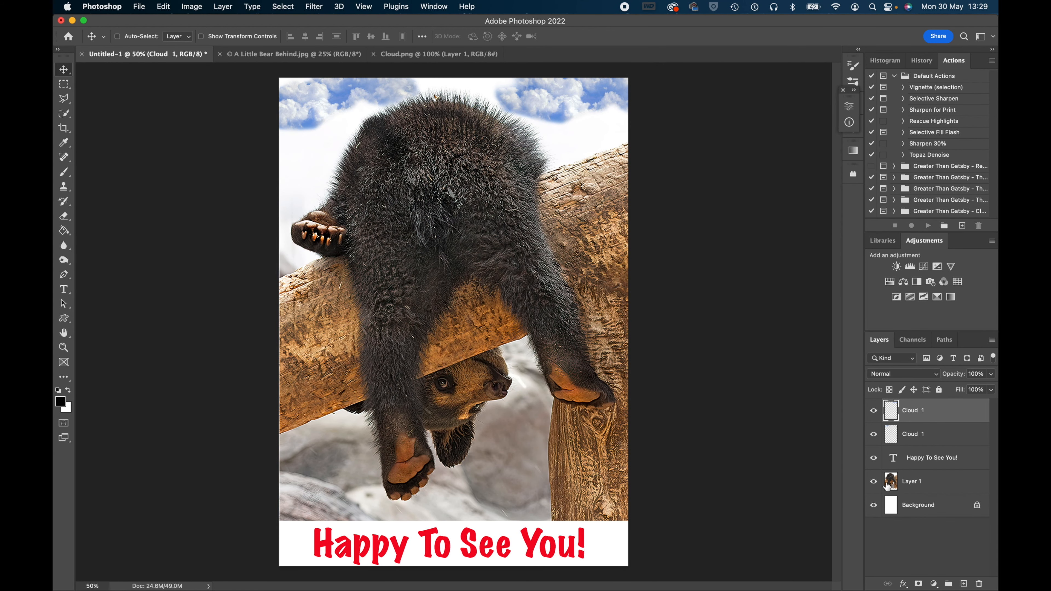
Add a Curves adjustment above the bear photo layer and brighten it with a curve point at input 185, output 244
left_click(954, 485)
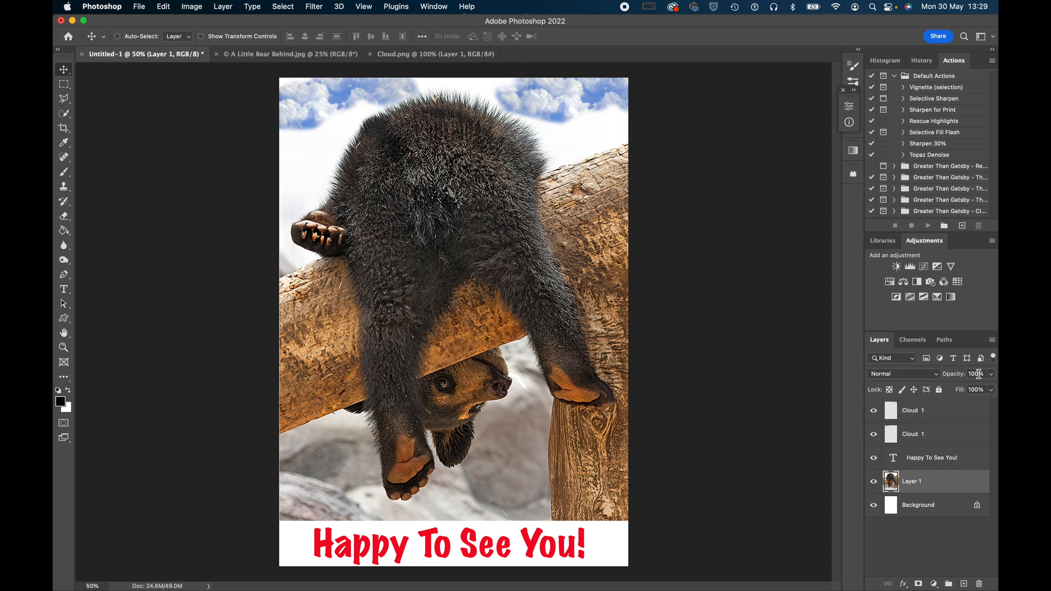
left_click(924, 267)
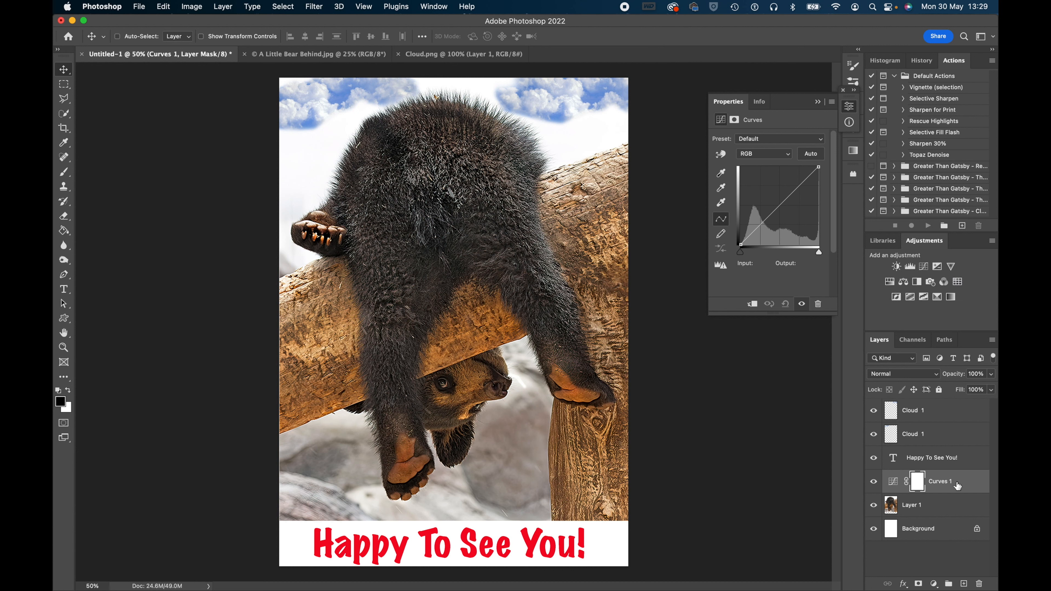
left_click(800, 185)
left_click_drag(801, 185, 797, 170)
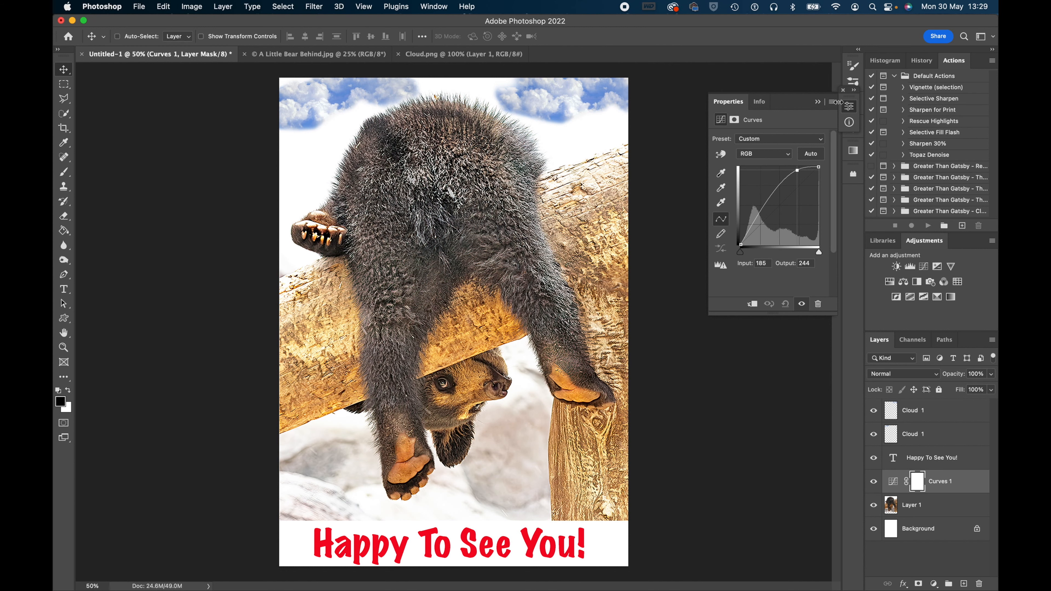
left_click(818, 102)
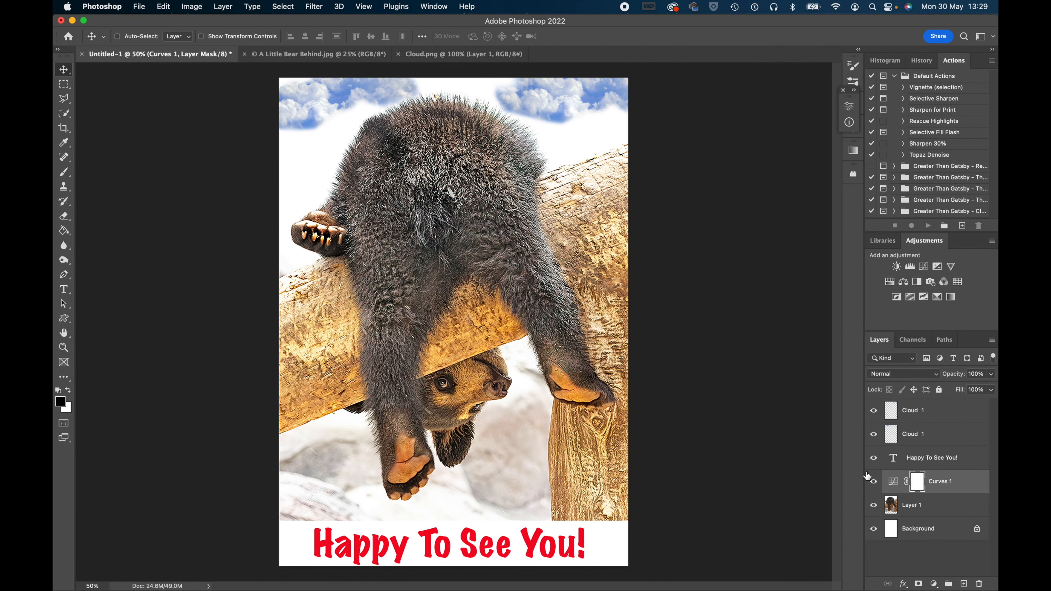
Toggle the bear photo layer's visibility off and on repeatedly, and delete the Curves 1 adjustment layer
left_click(874, 506)
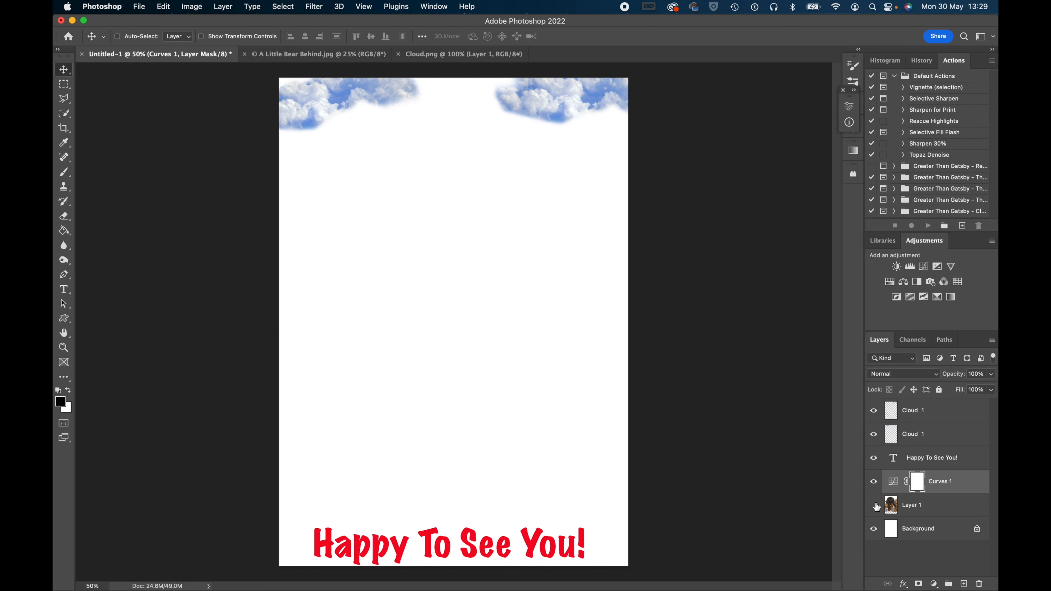
left_click(874, 505)
left_click(874, 505)
left_click(874, 505)
left_click(874, 505)
left_click(875, 505)
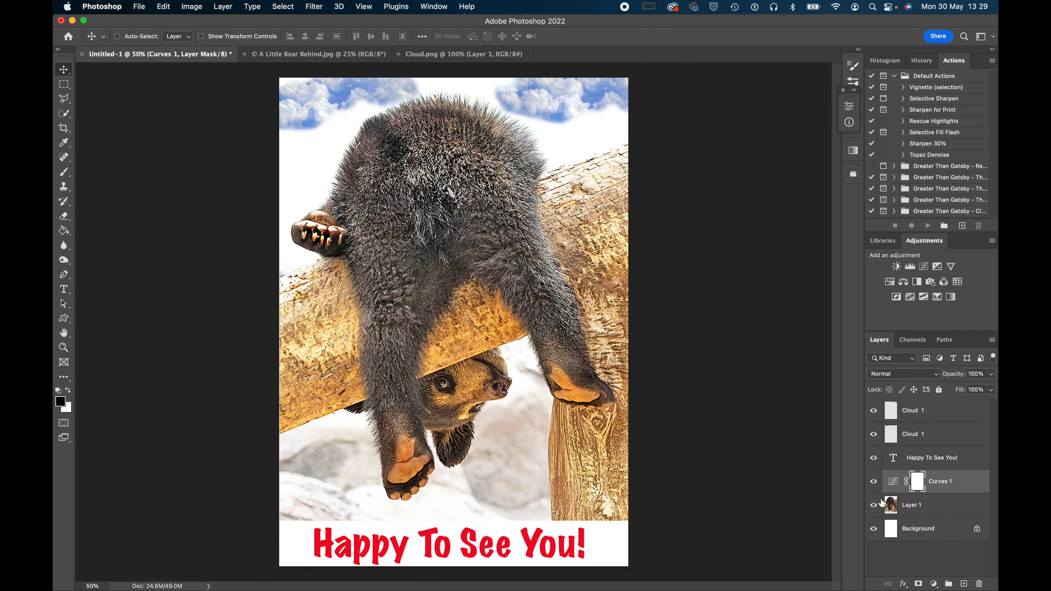
left_click_drag(956, 485, 980, 584)
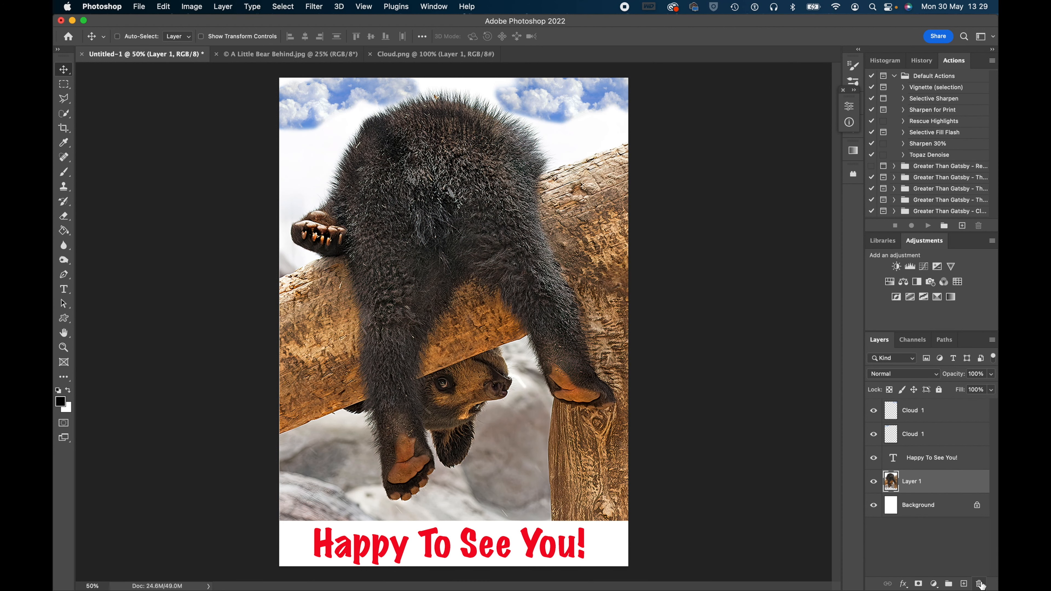